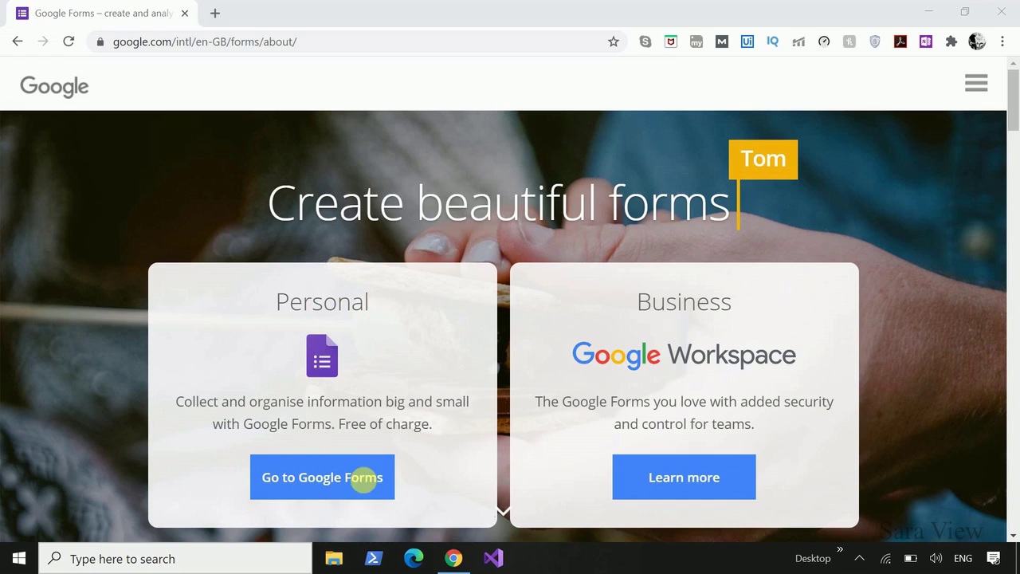
# Start a new blank Google Form and title it 'Exam'.
pyautogui.click(336, 466)
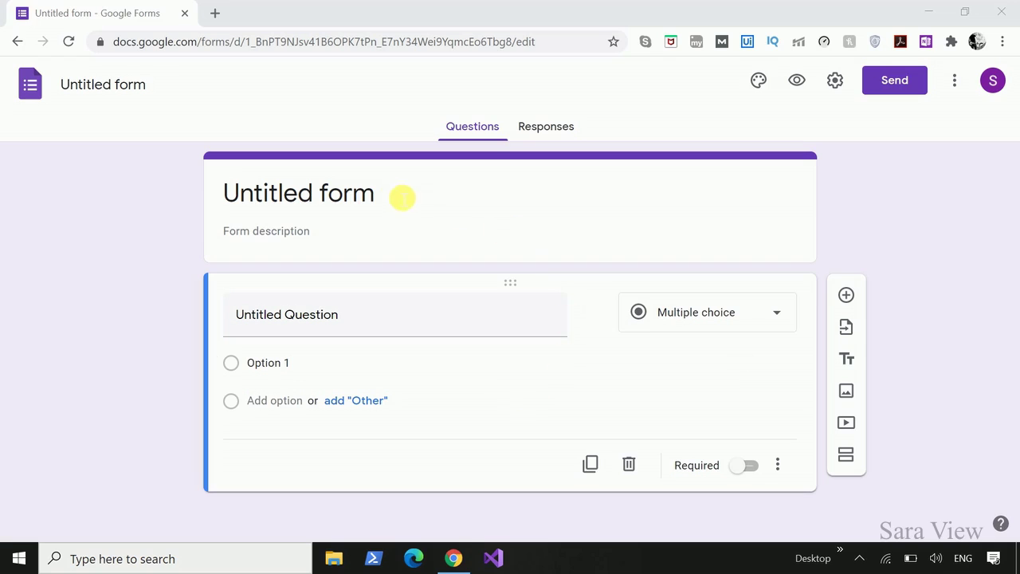
pyautogui.click(392, 194)
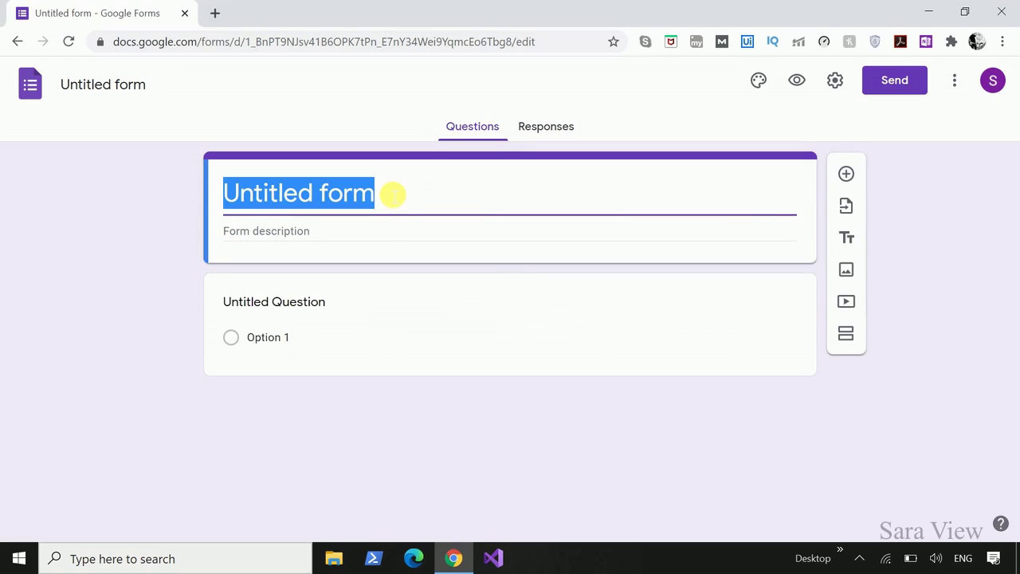
pyautogui.write('Exam')
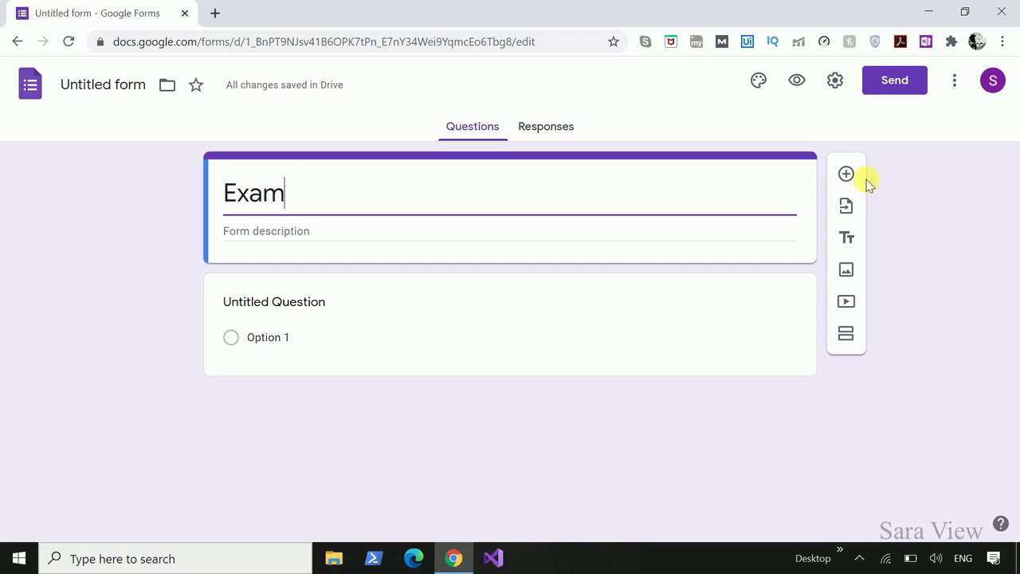
# Turn on 'Make this a quiz' in the Quizzes settings and save.
pyautogui.click(837, 89)
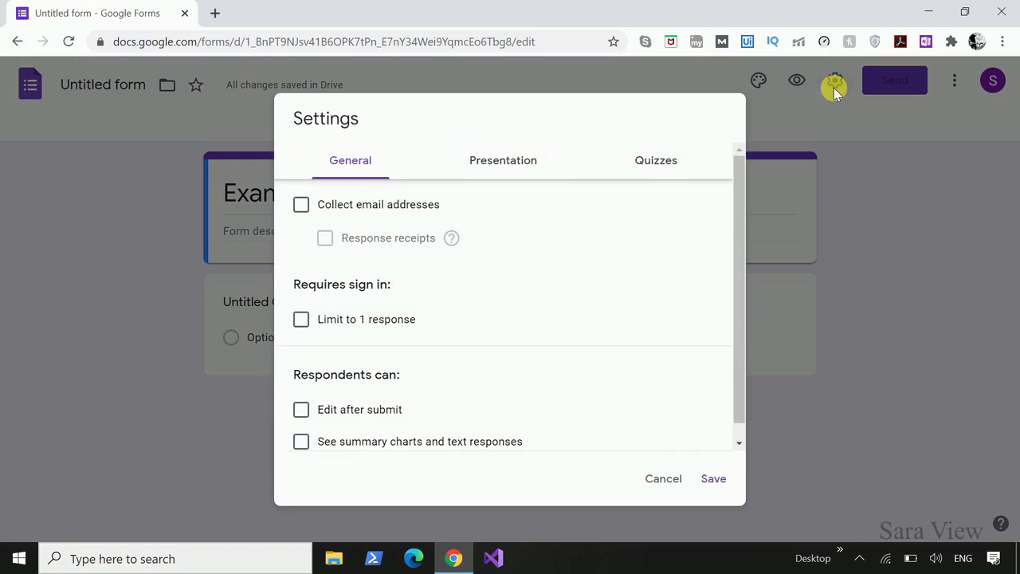
pyautogui.click(661, 169)
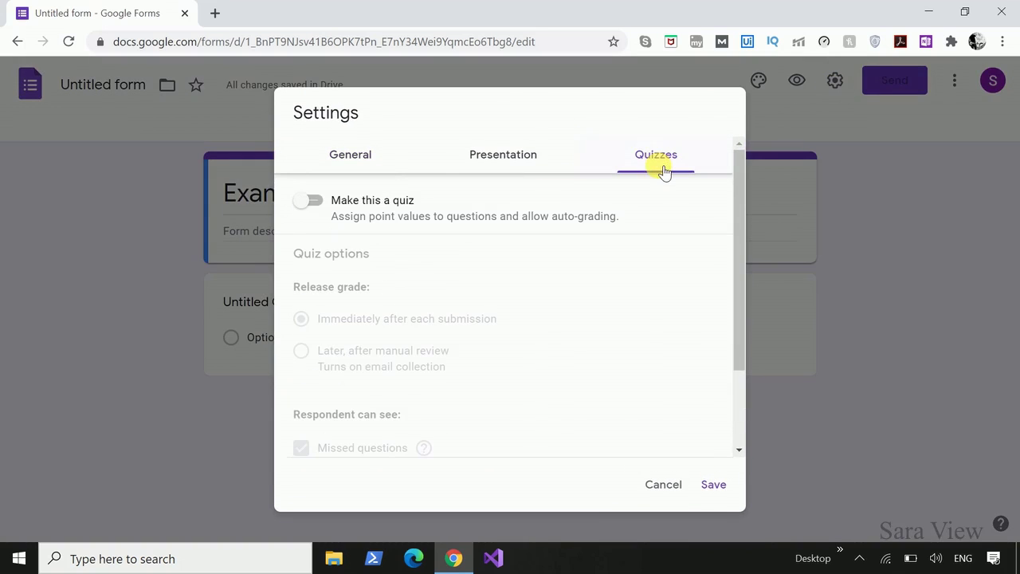
pyautogui.click(319, 201)
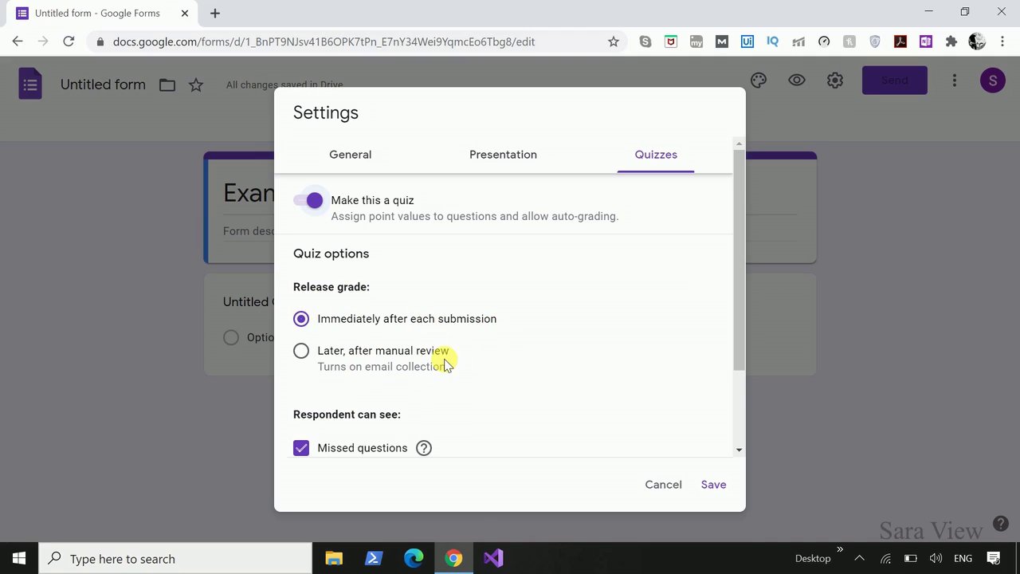
pyautogui.click(714, 485)
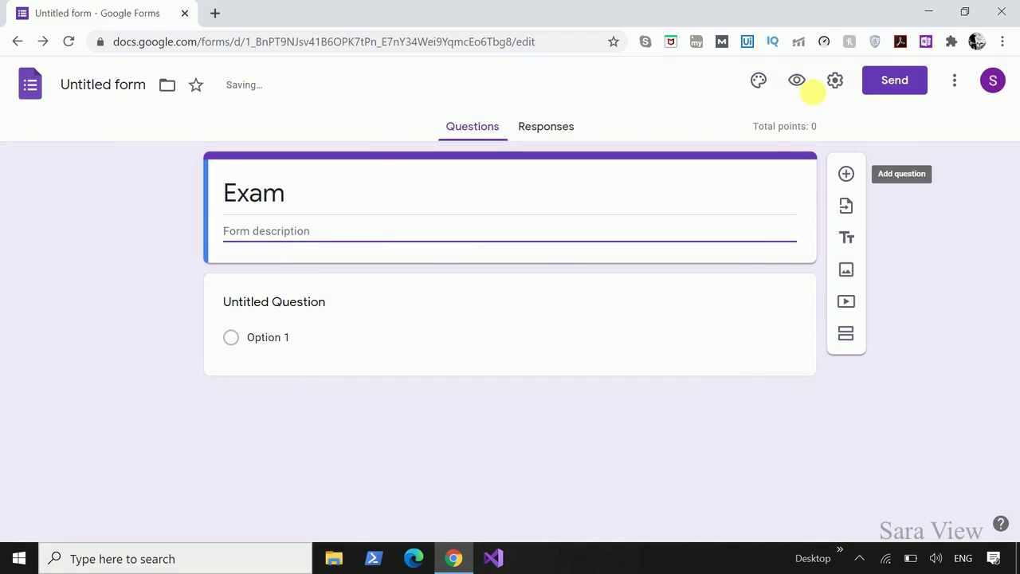
# Enable email collection, response receipts and a limit of 1 response per person, then save.
pyautogui.click(835, 85)
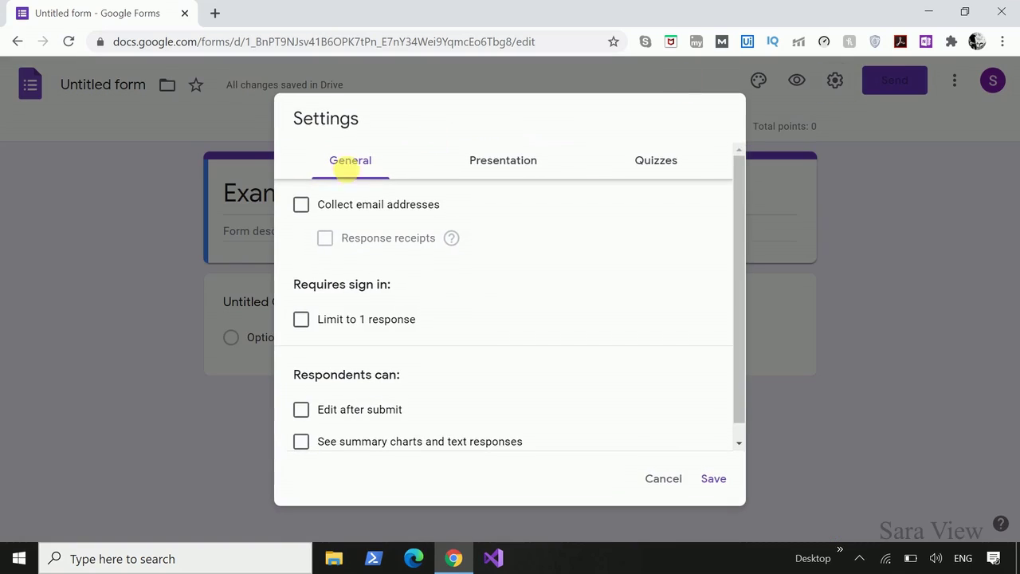
pyautogui.click(301, 205)
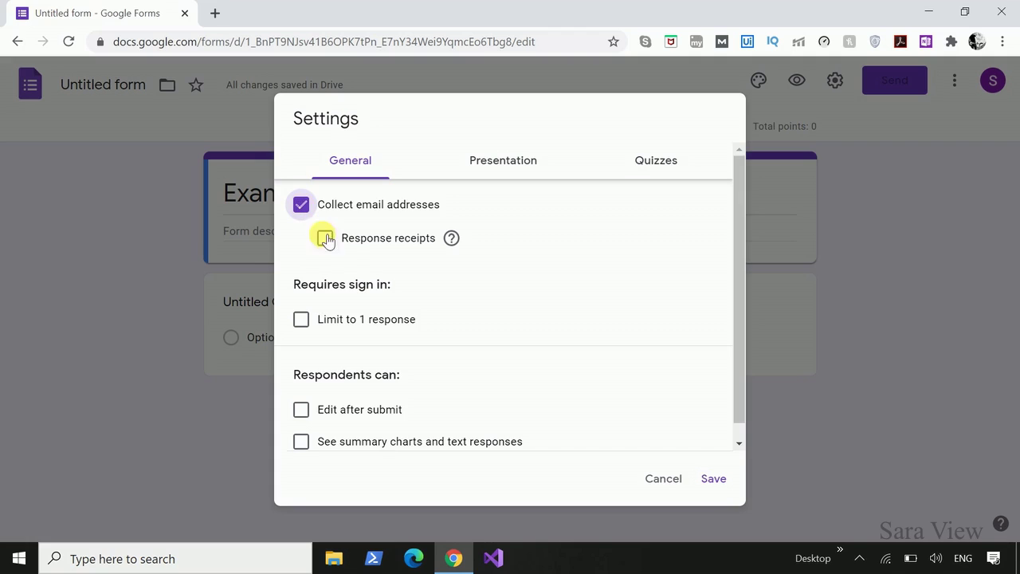
pyautogui.click(325, 238)
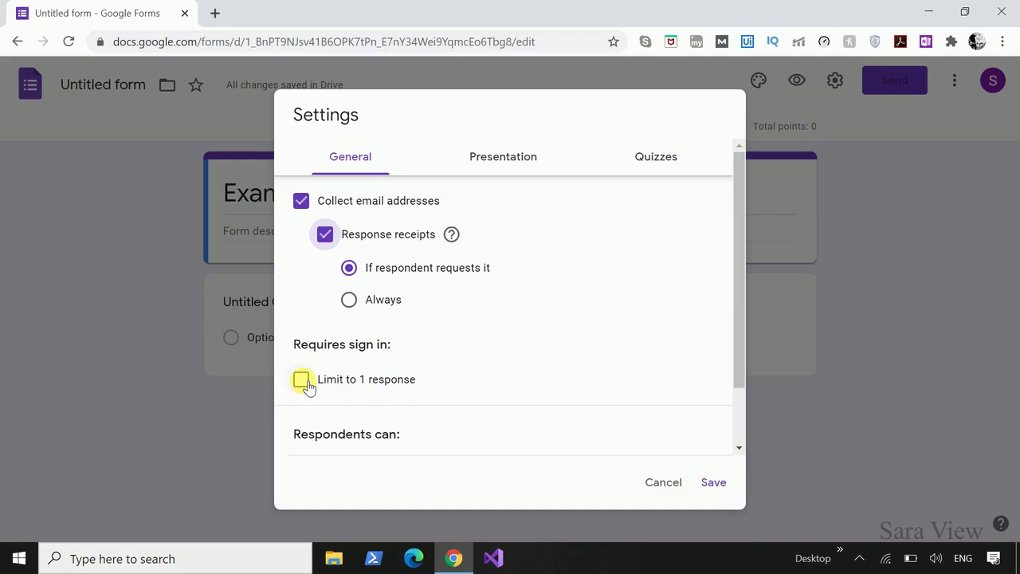
pyautogui.click(302, 381)
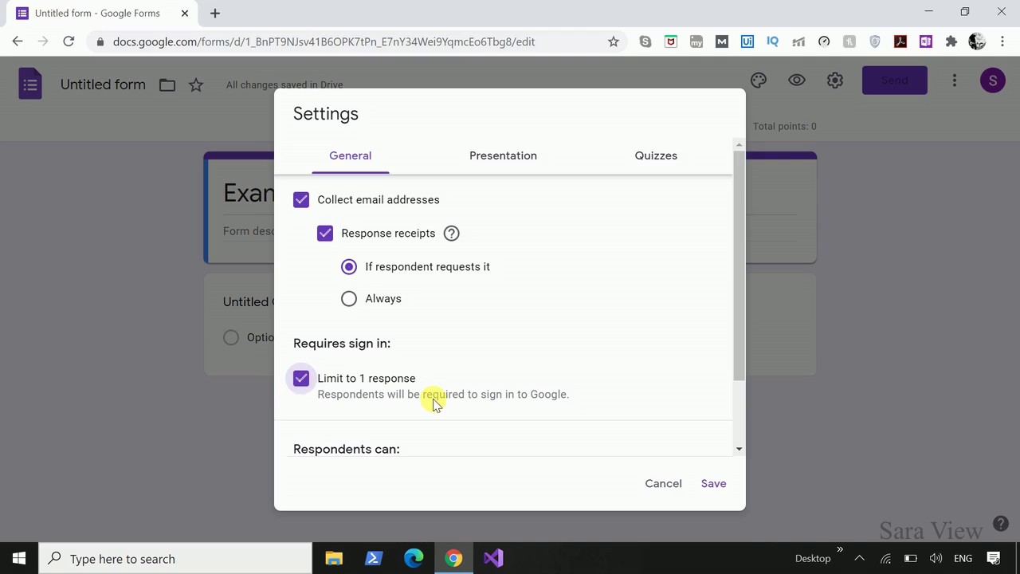
pyautogui.click(715, 484)
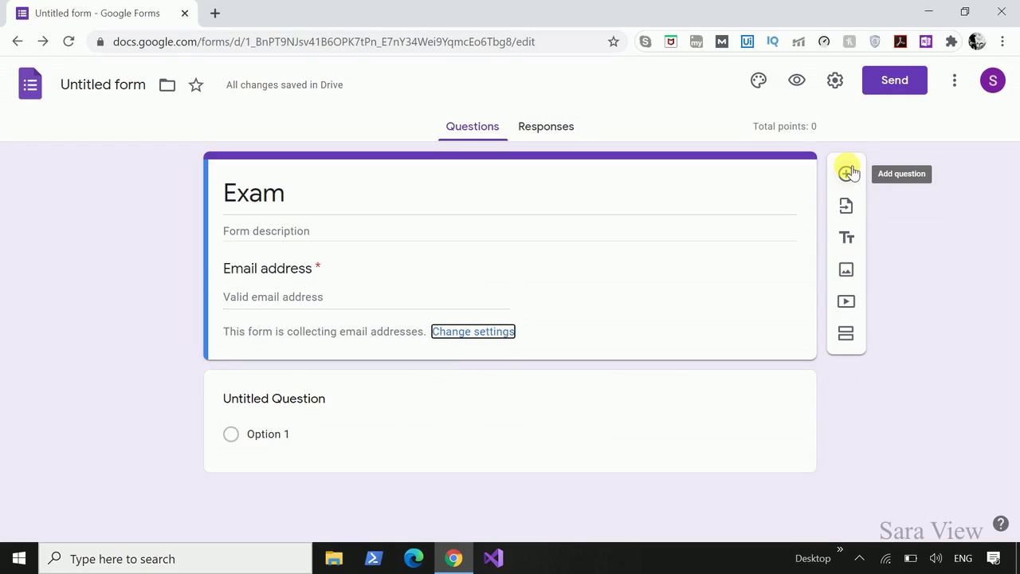
# Add a required short-answer question 'Name'.
pyautogui.click(846, 175)
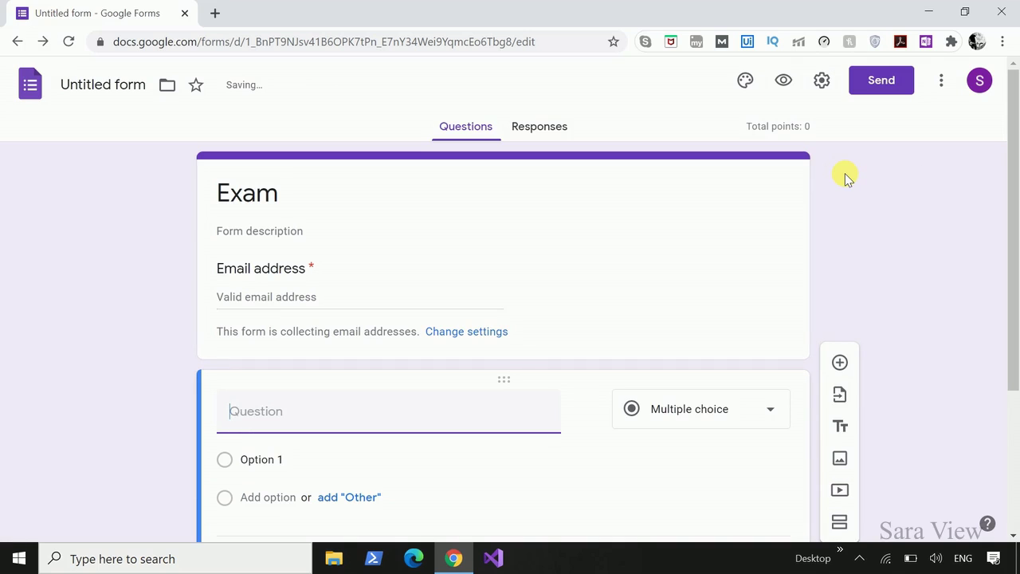
pyautogui.write('Name')
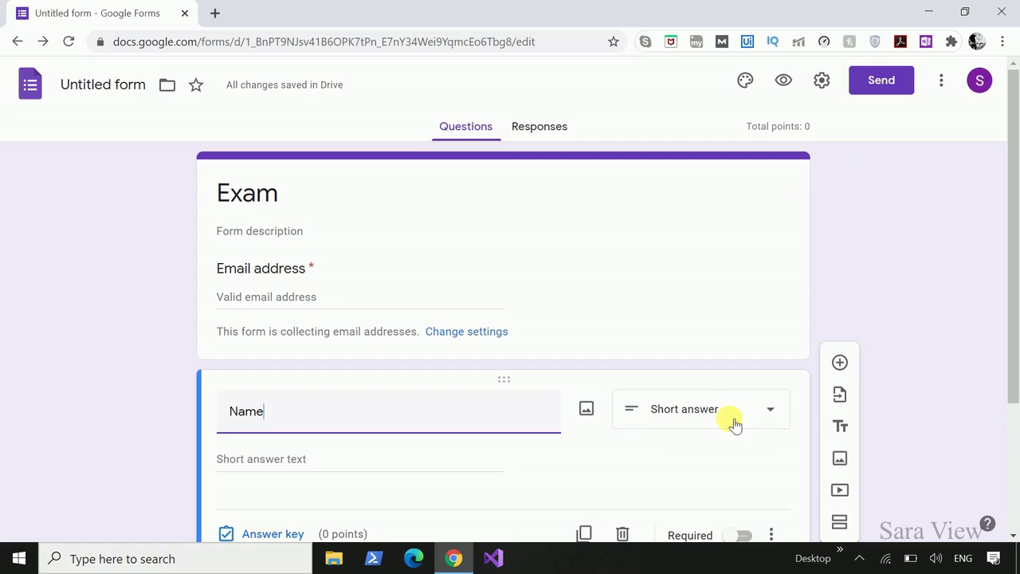
pyautogui.scroll(-1, 655, 462)
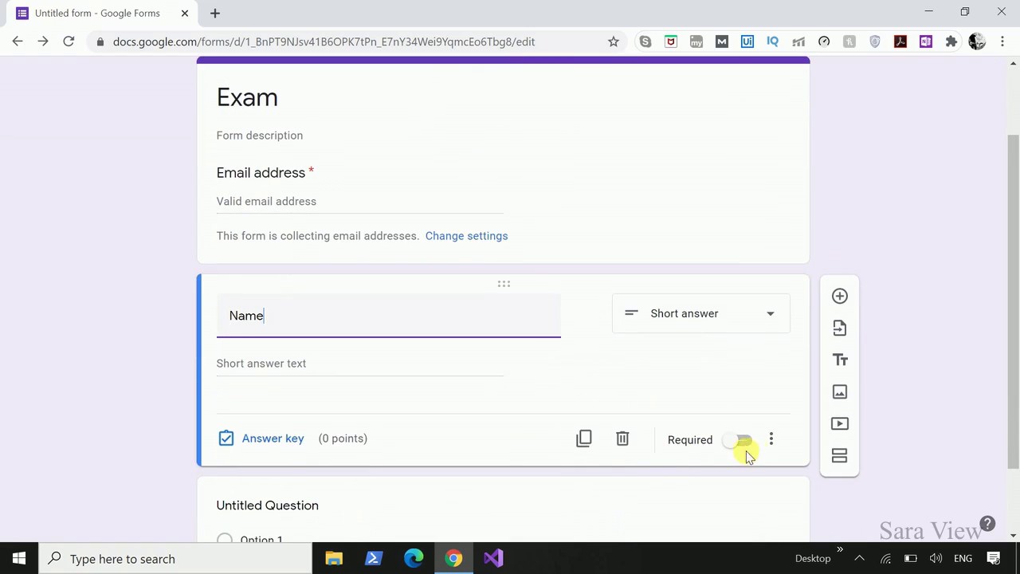
pyautogui.click(749, 443)
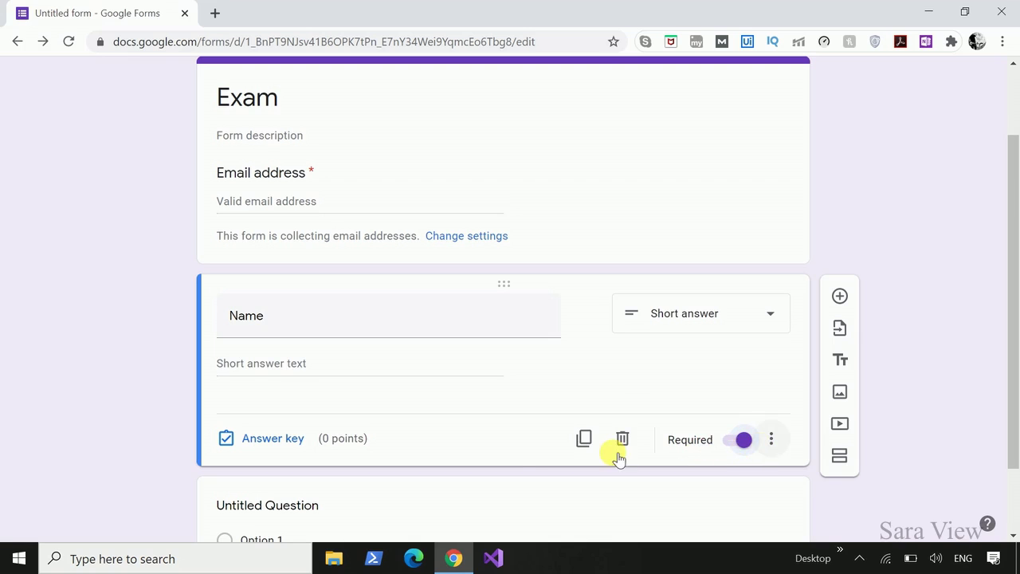
pyautogui.scroll(-1, 510, 443)
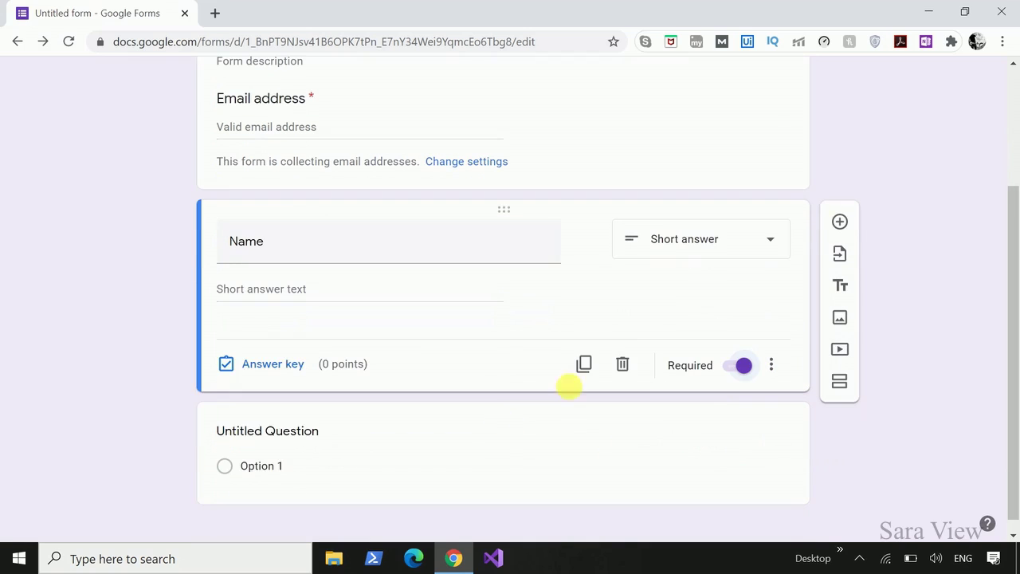
# Add a required short-answer question 'Roll No' below Name.
pyautogui.click(840, 221)
pyautogui.write('R')
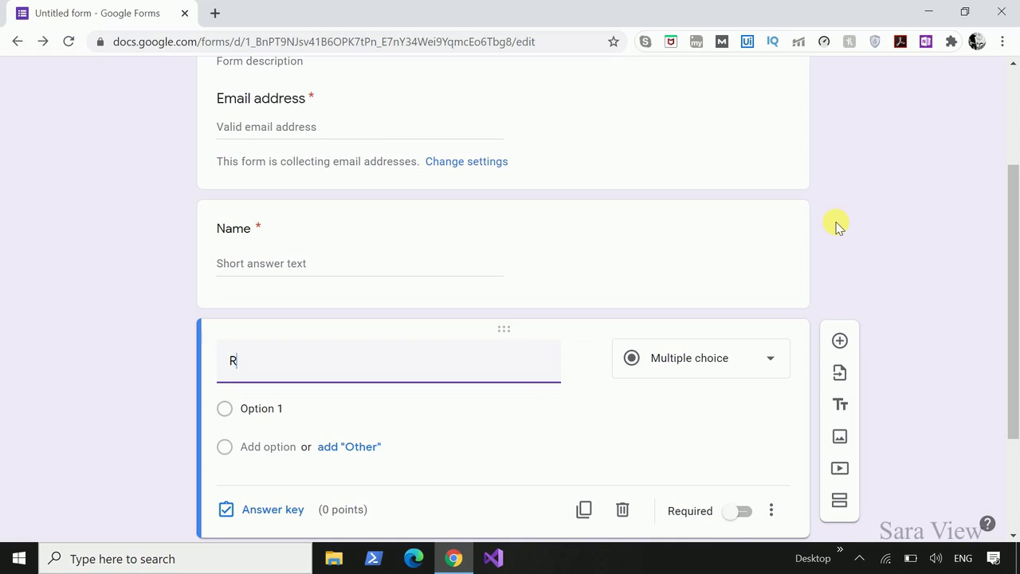
pyautogui.write('oll No')
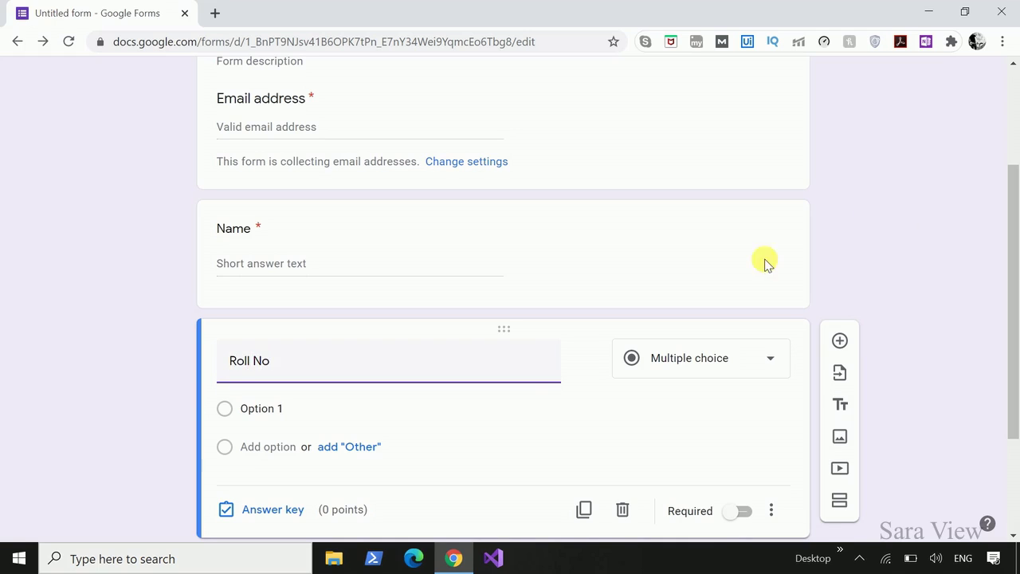
pyautogui.click(743, 486)
pyautogui.scroll(-2, 904, 476)
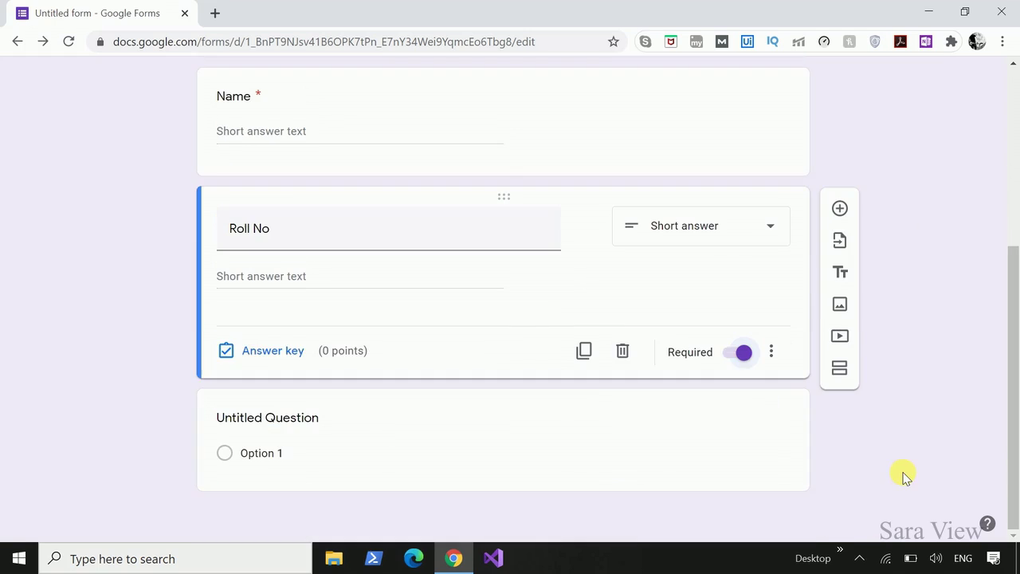
# Add a second section with a multiple-choice question 'How many vowels'.
pyautogui.click(845, 374)
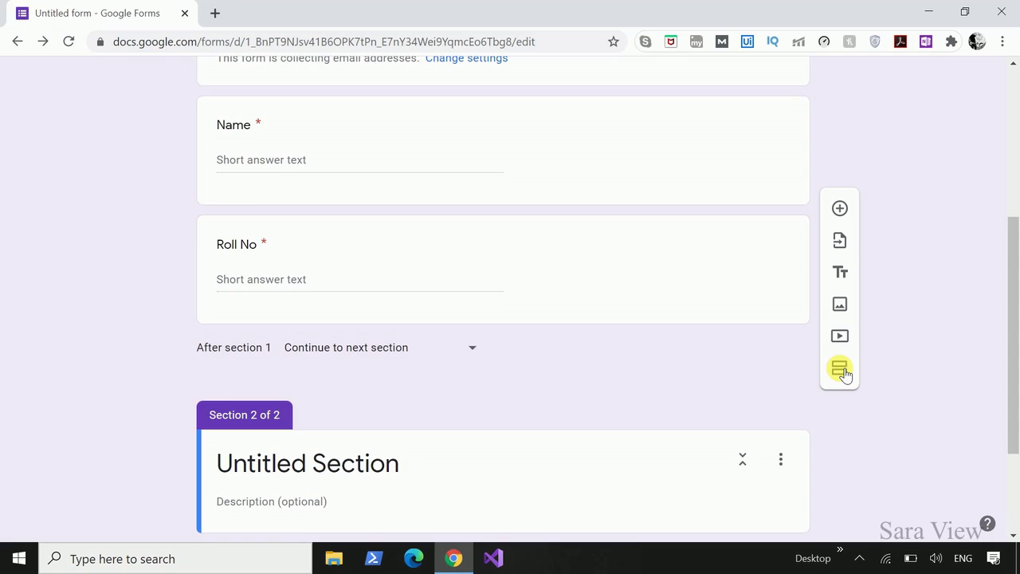
pyautogui.scroll(-2, 839, 370)
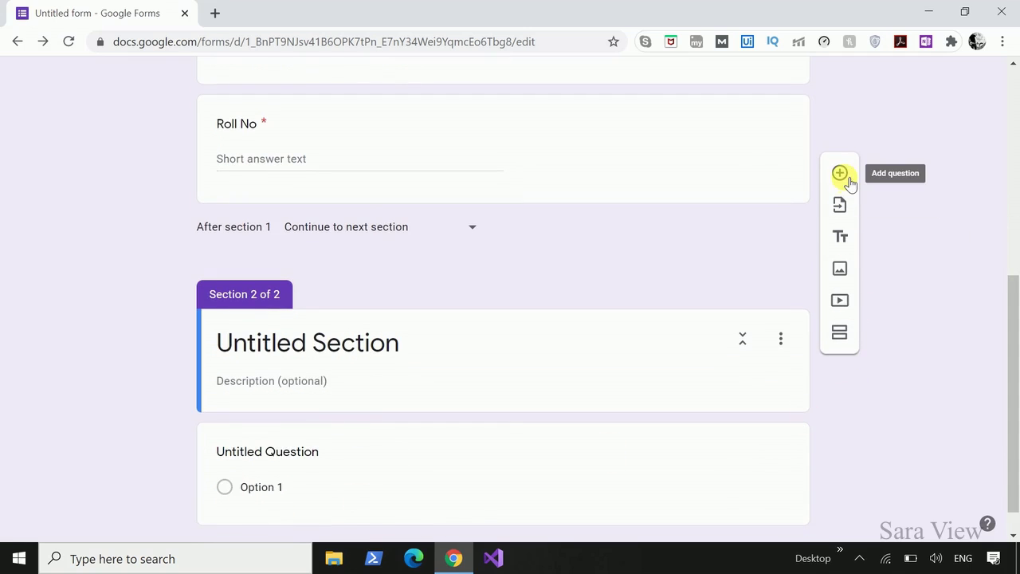
pyautogui.click(846, 176)
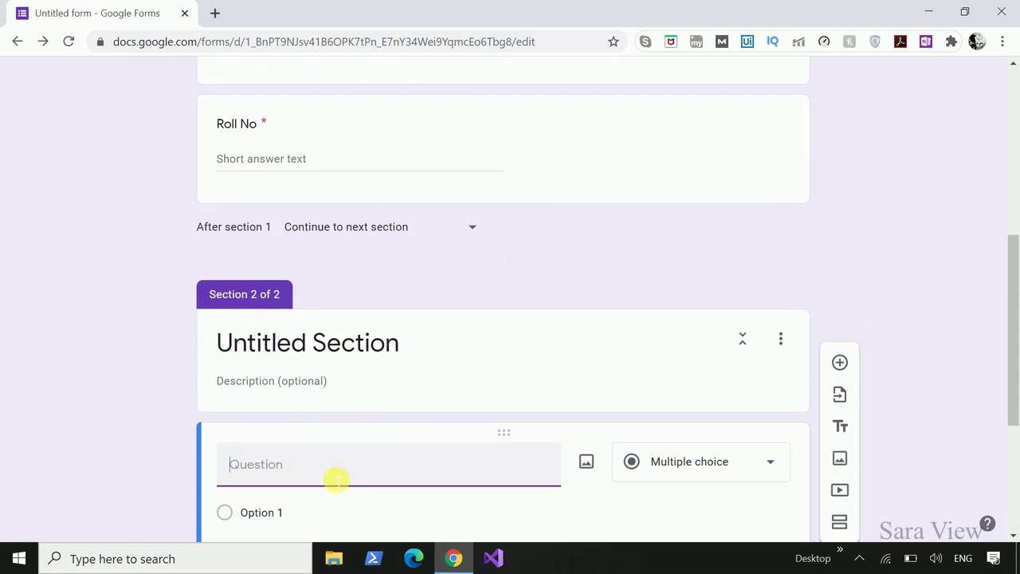
pyautogui.write('Ho')
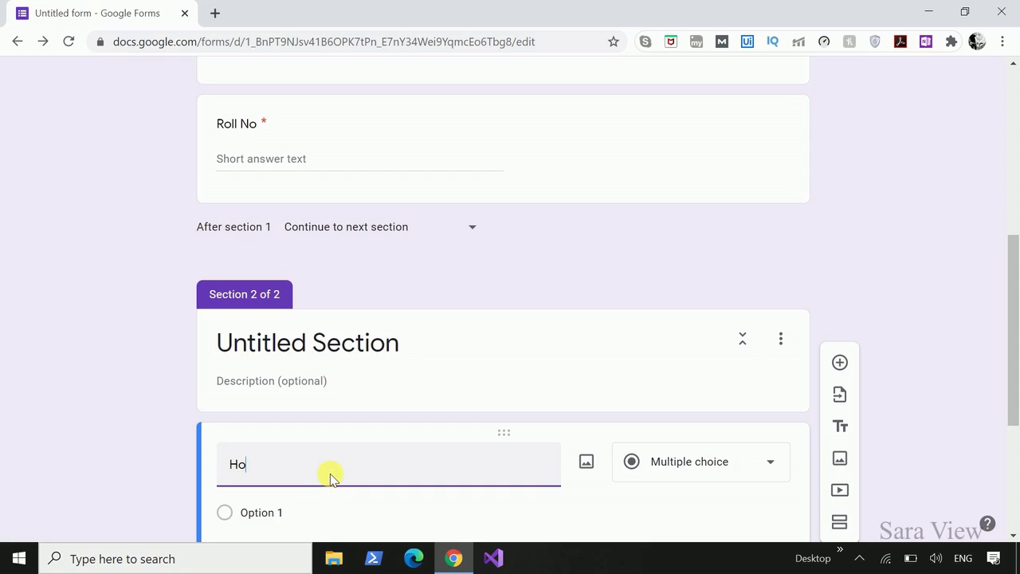
pyautogui.write('w many vowels')
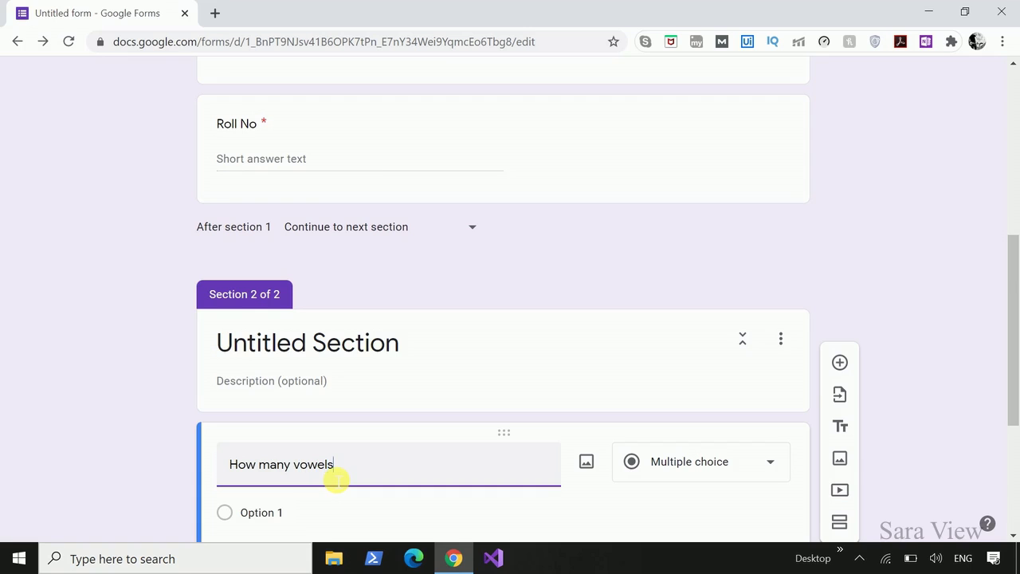
pyautogui.scroll(-2, 335, 479)
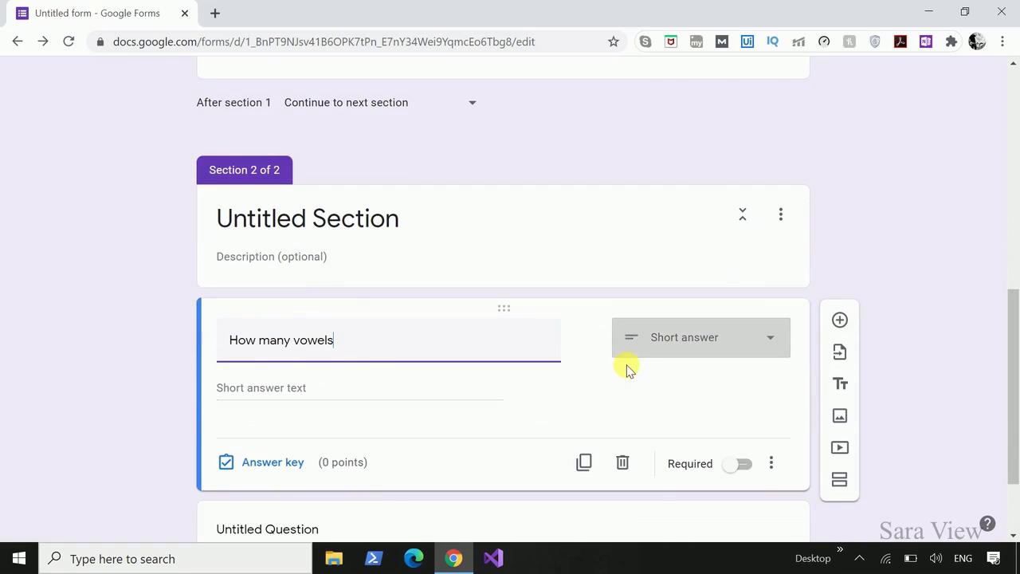
pyautogui.click(770, 346)
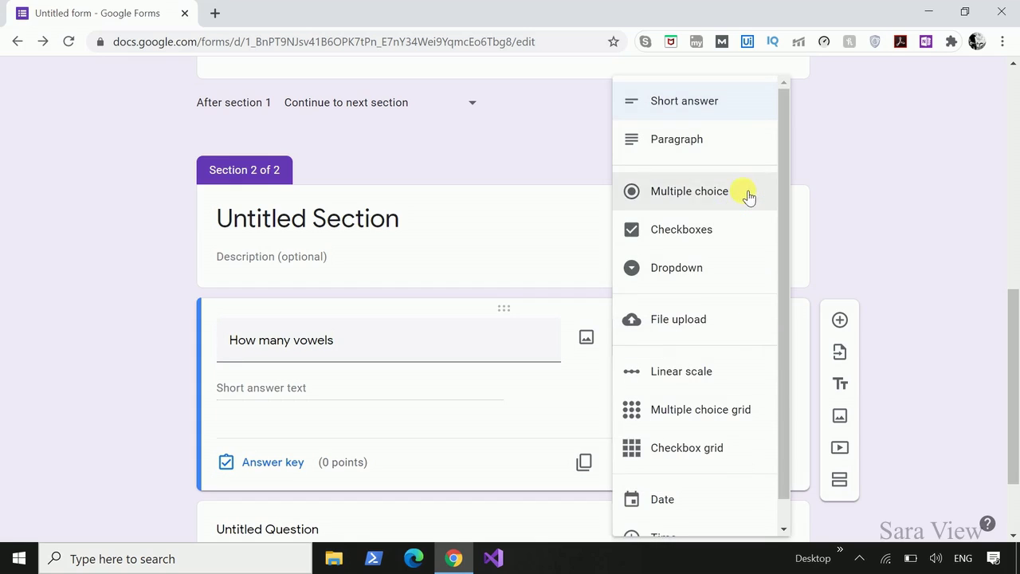
pyautogui.click(749, 195)
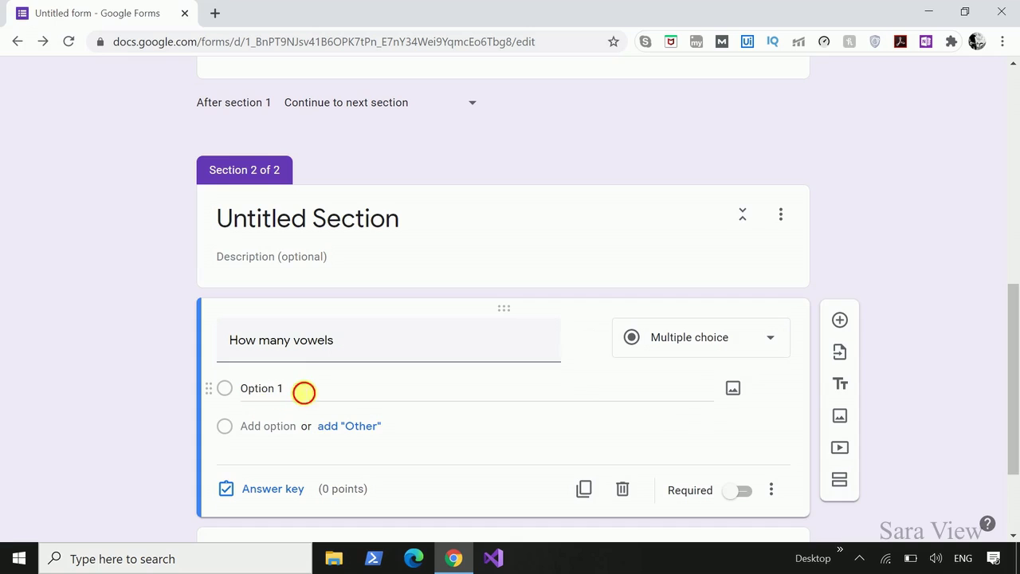
# Fill in the answer options 1, 5 and 4.
pyautogui.click(304, 391)
pyautogui.write('1')
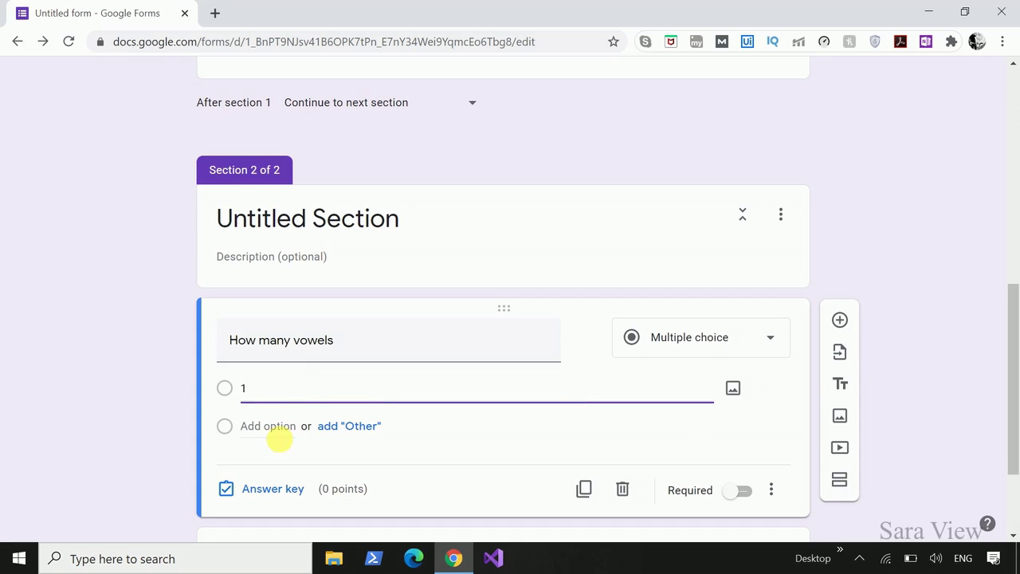
pyautogui.click(281, 433)
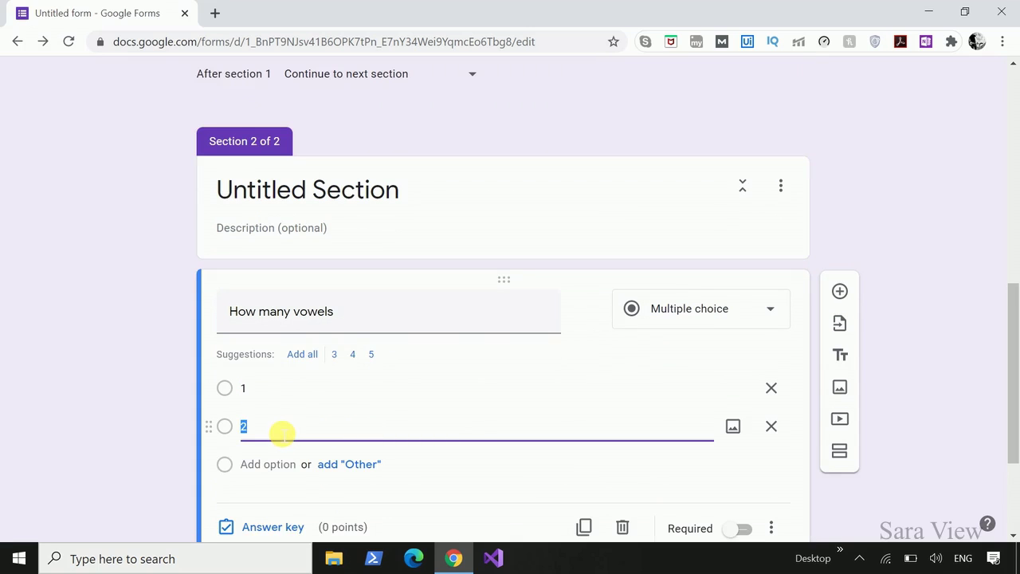
pyautogui.write('5')
pyautogui.click(279, 463)
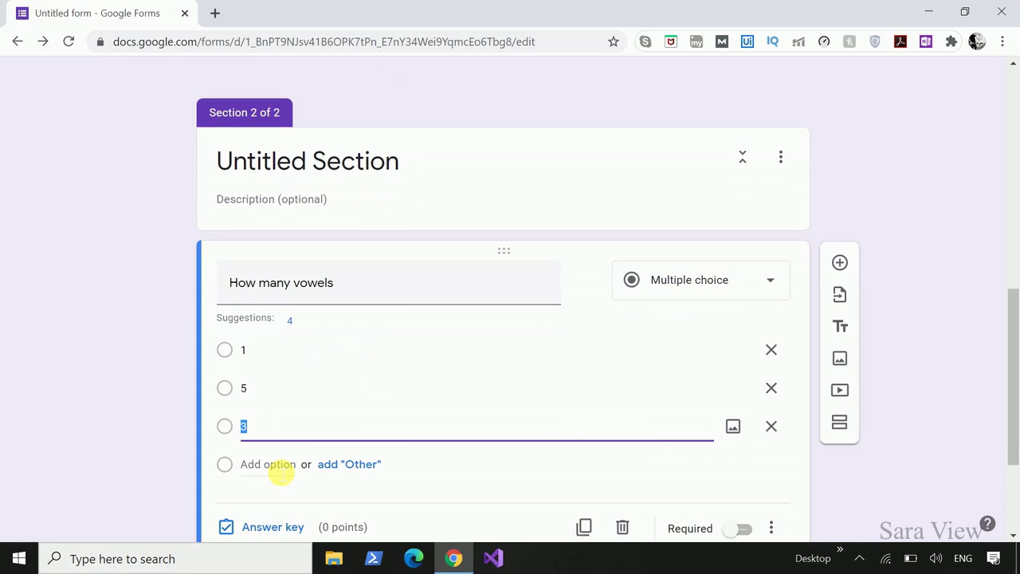
pyautogui.write('4')
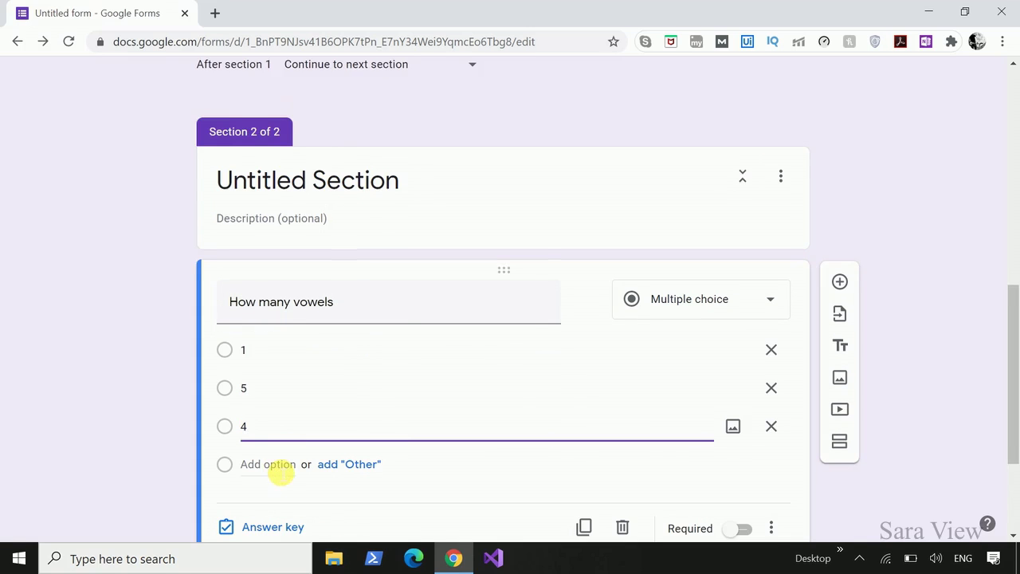
pyautogui.scroll(-1, 410, 494)
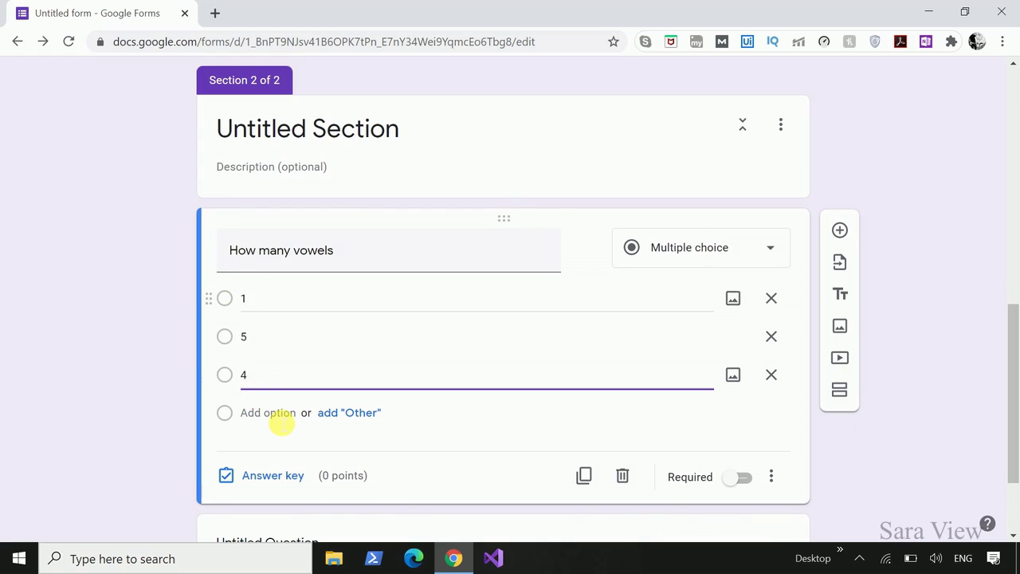
# In the answer key, mark 5 as correct and make the question worth 5 points.
pyautogui.click(274, 480)
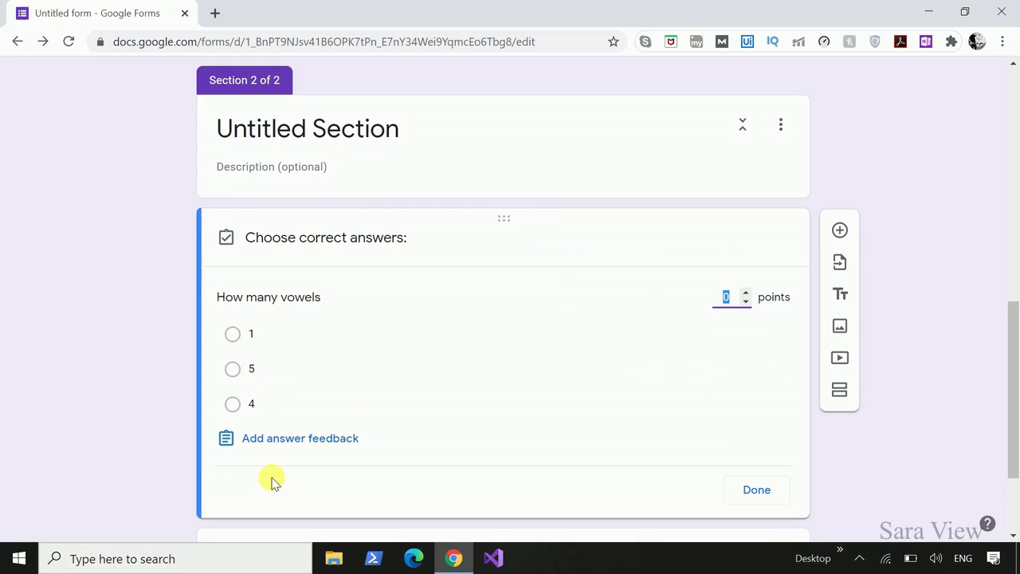
pyautogui.click(234, 370)
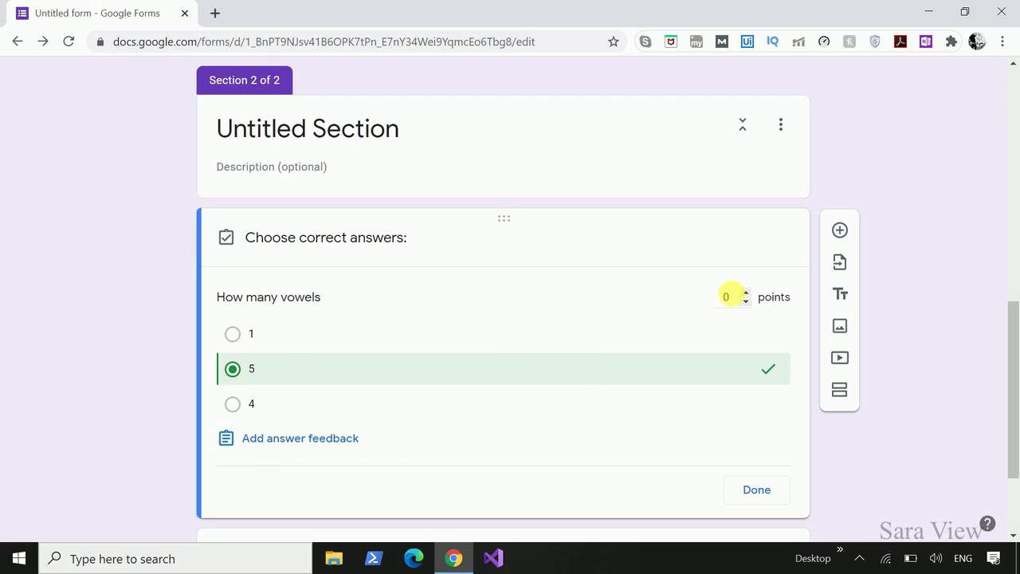
pyautogui.click(737, 297)
pyautogui.click(758, 489)
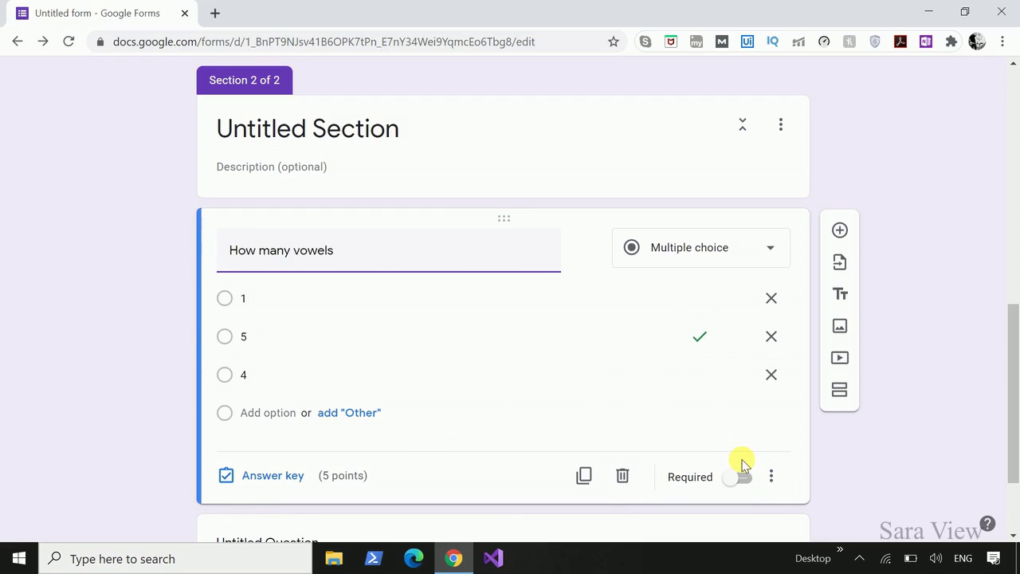
pyautogui.click(951, 393)
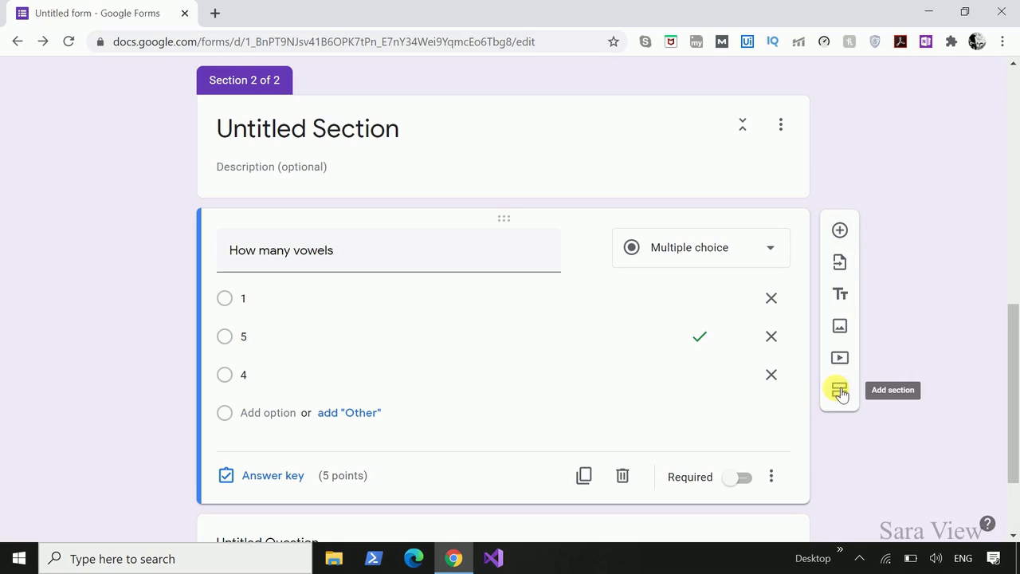
pyautogui.click(842, 297)
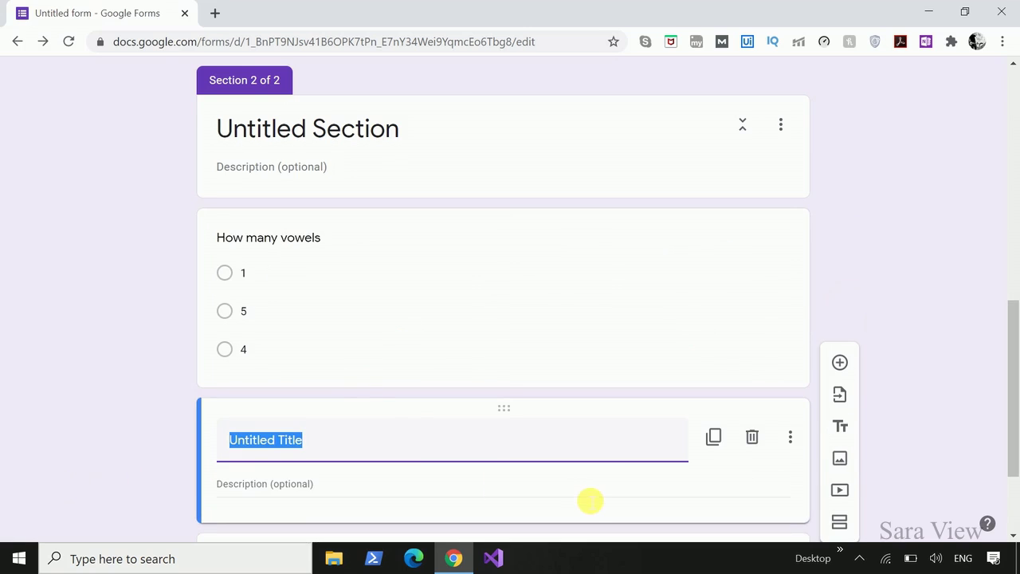
pyautogui.scroll(-1, 478, 478)
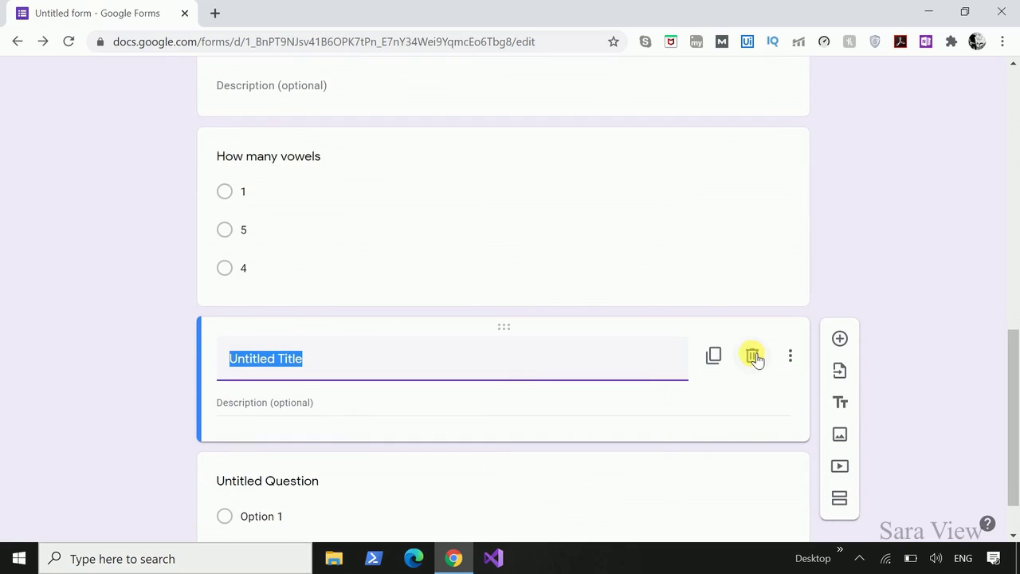
pyautogui.click(753, 356)
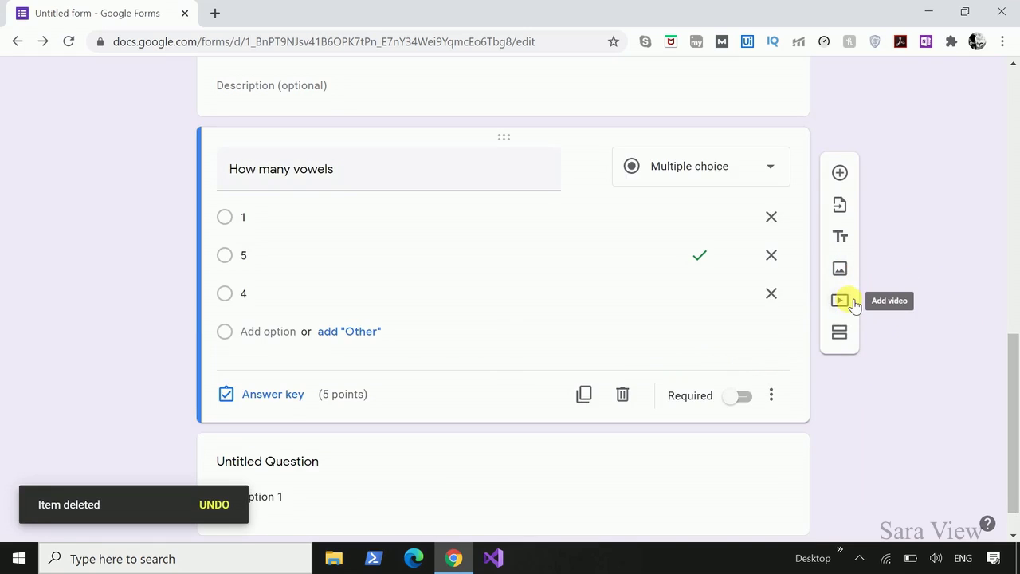
pyautogui.scroll(10, 857, 452)
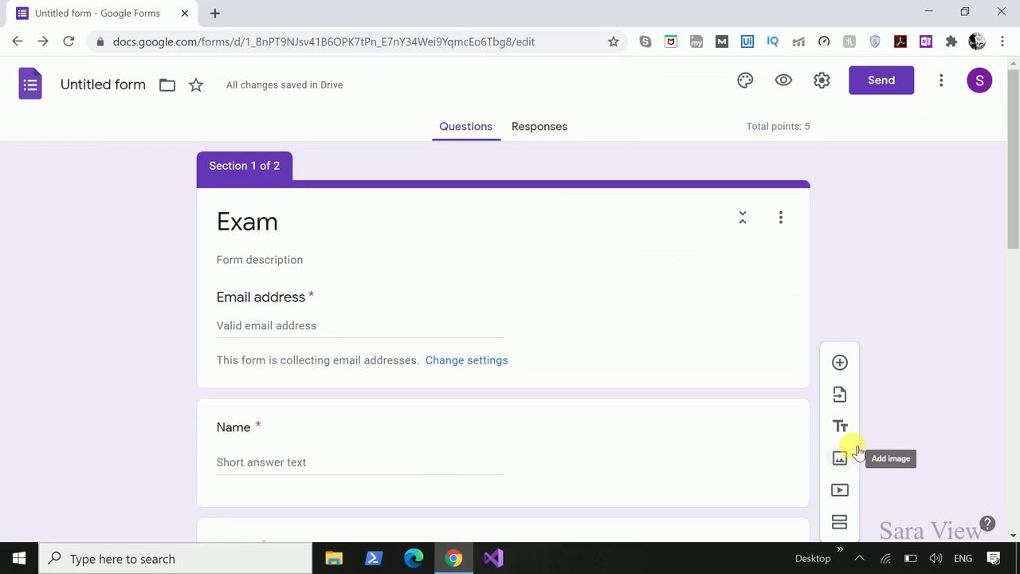
pyautogui.scroll(-10, 858, 451)
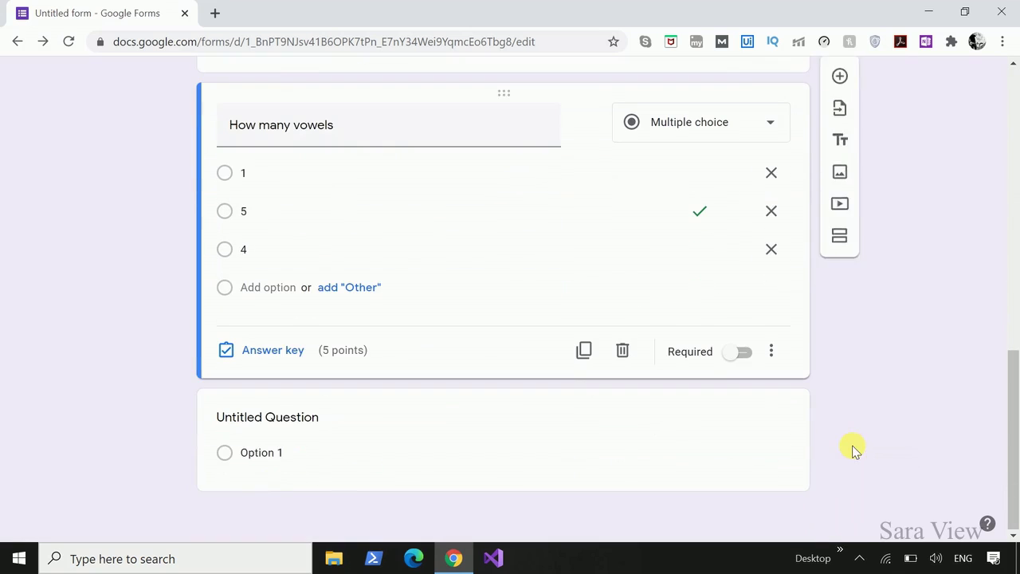
# Add a new question and insert the first computer clip-art image from a 'comp' image search.
pyautogui.click(840, 173)
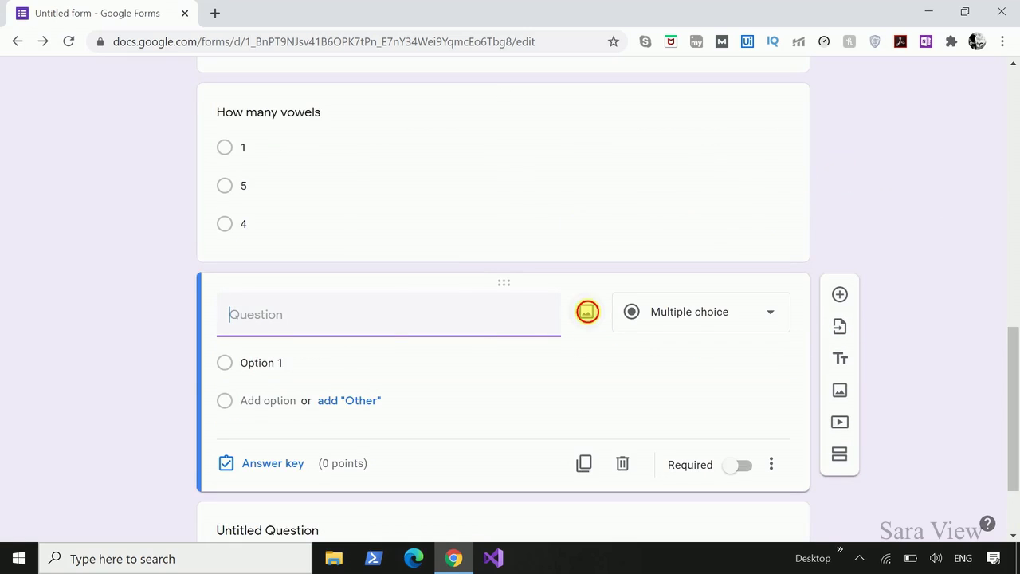
pyautogui.click(587, 311)
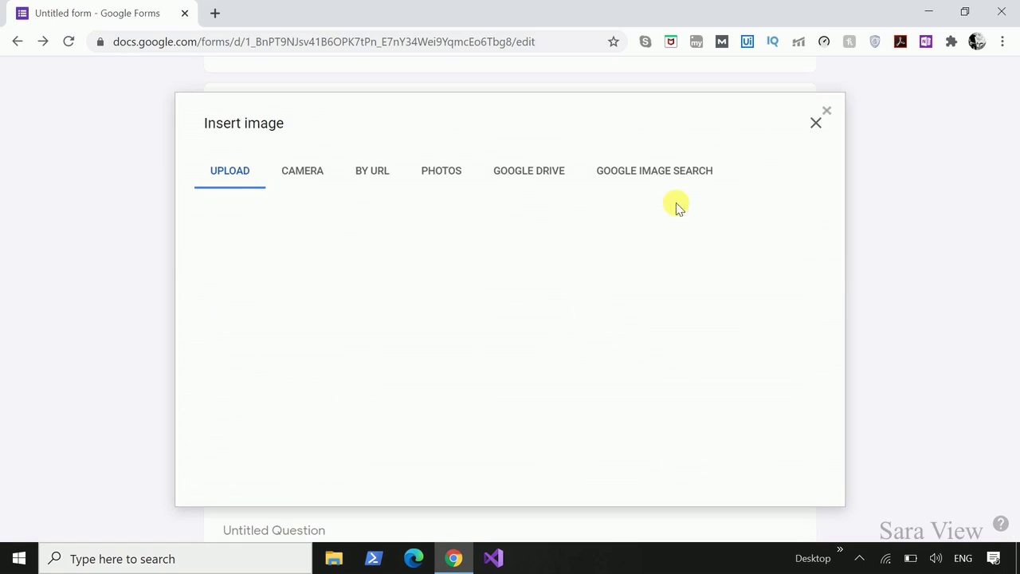
pyautogui.click(671, 175)
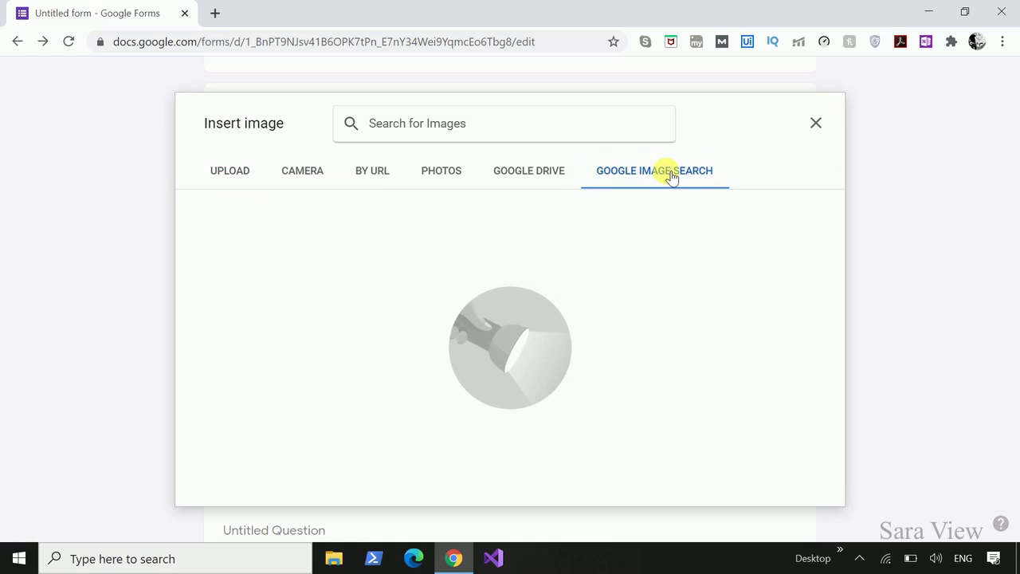
pyautogui.click(484, 136)
pyautogui.write('computer')
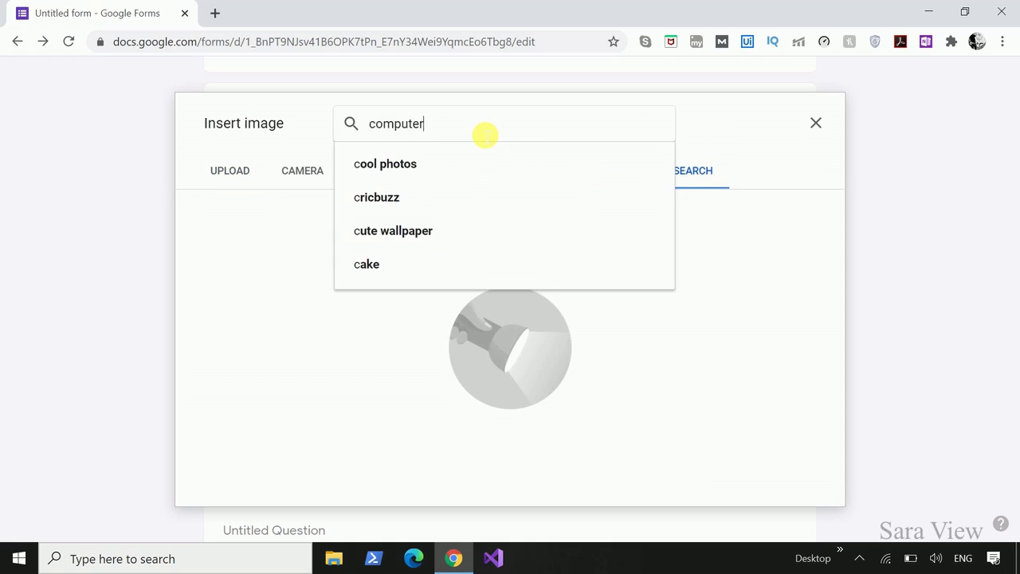
pyautogui.press('Return')
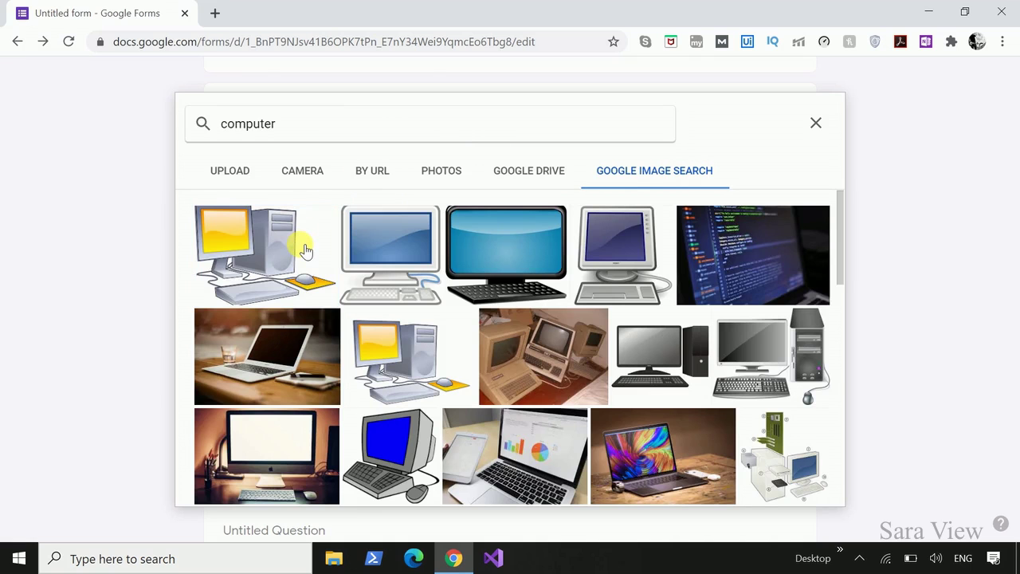
pyautogui.click(305, 251)
pyautogui.click(801, 485)
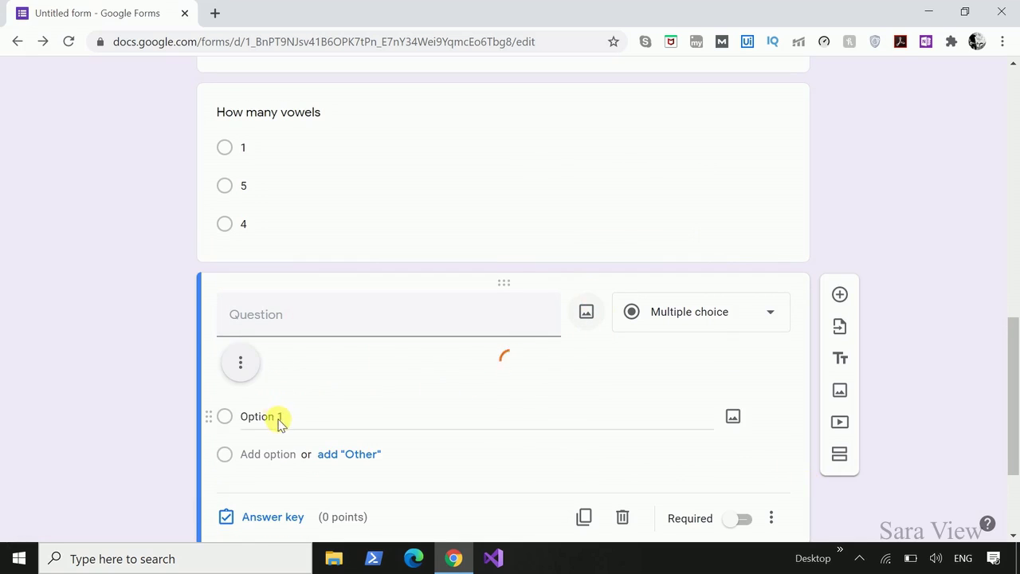
# Enter 'what is this' as the picture question's text.
pyautogui.scroll(-4, 748, 460)
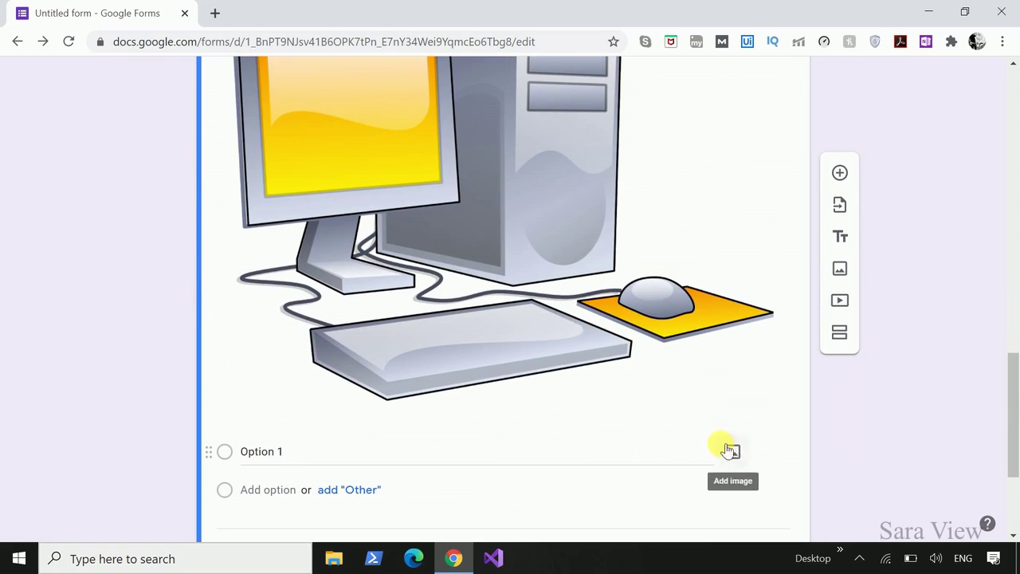
pyautogui.scroll(1, 614, 411)
pyautogui.scroll(4, 518, 366)
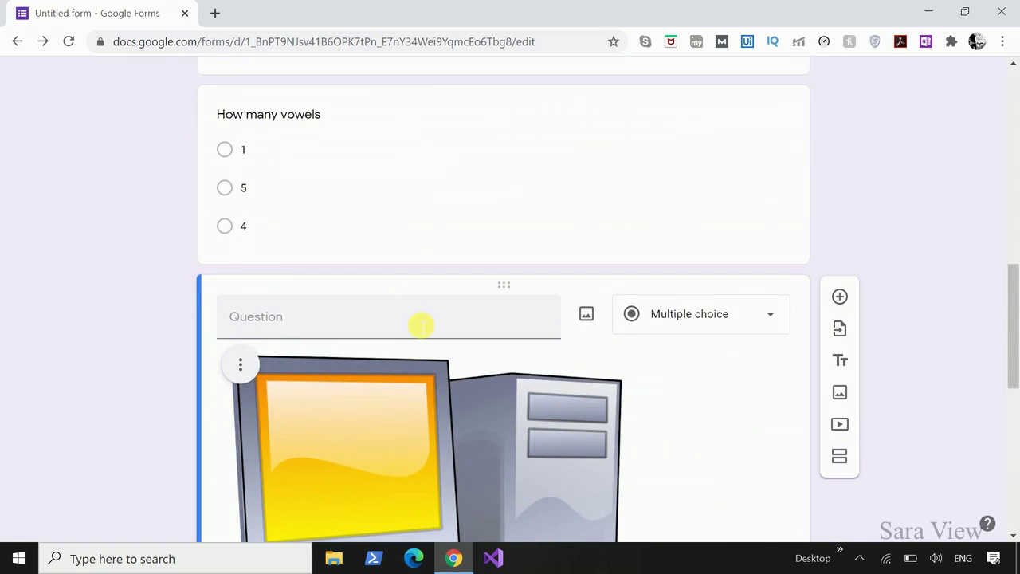
pyautogui.click(422, 325)
pyautogui.write('what is th')
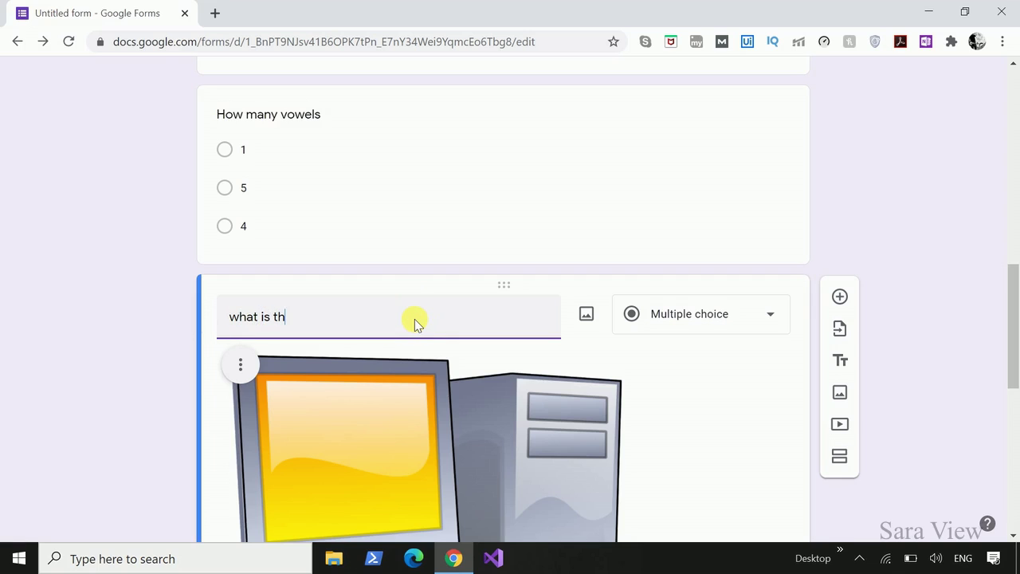
pyautogui.write('is')
# Set the answer options to computer and TV.
pyautogui.scroll(-5, 414, 321)
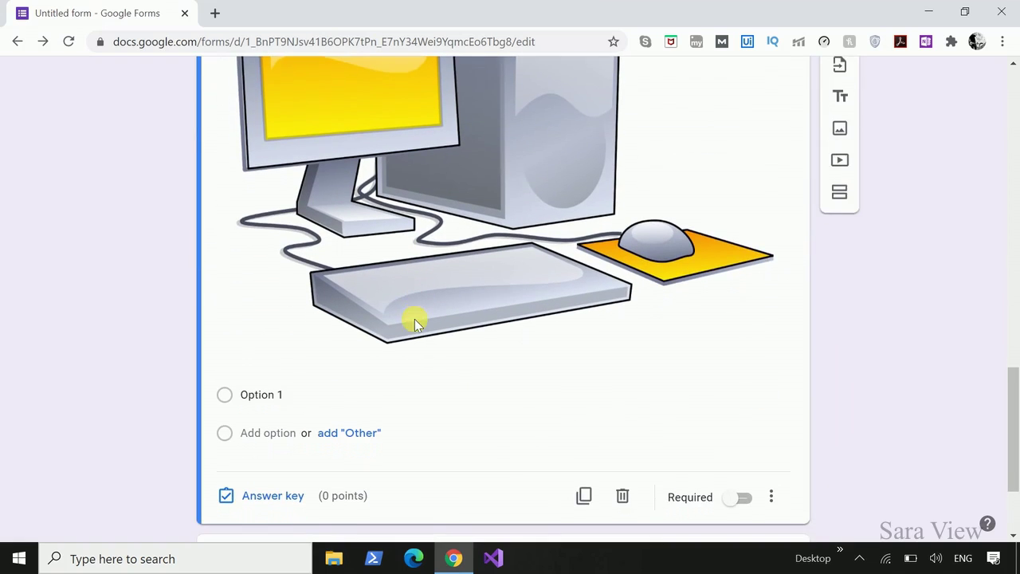
pyautogui.click(295, 393)
pyautogui.write('computer')
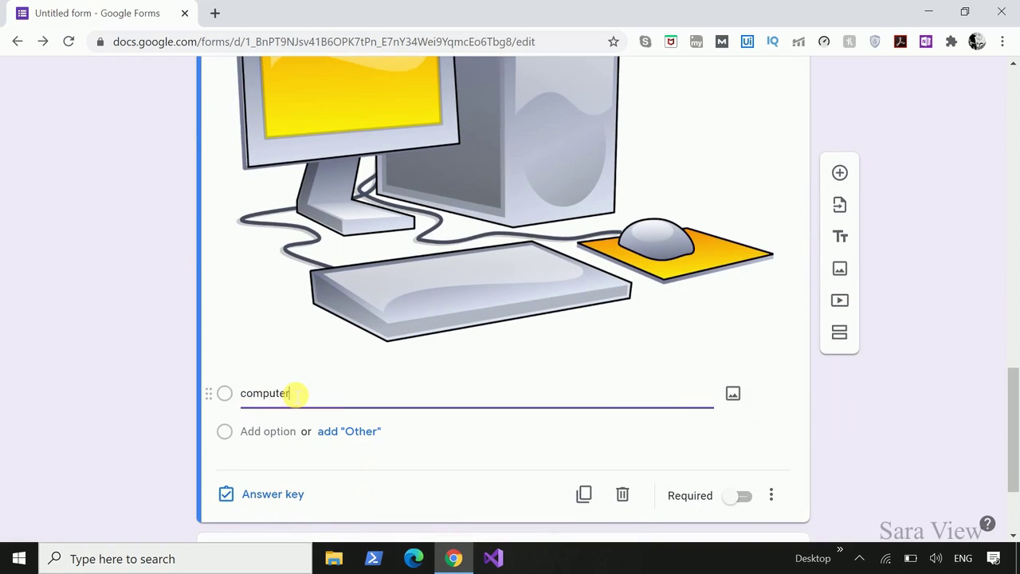
pyautogui.click(275, 431)
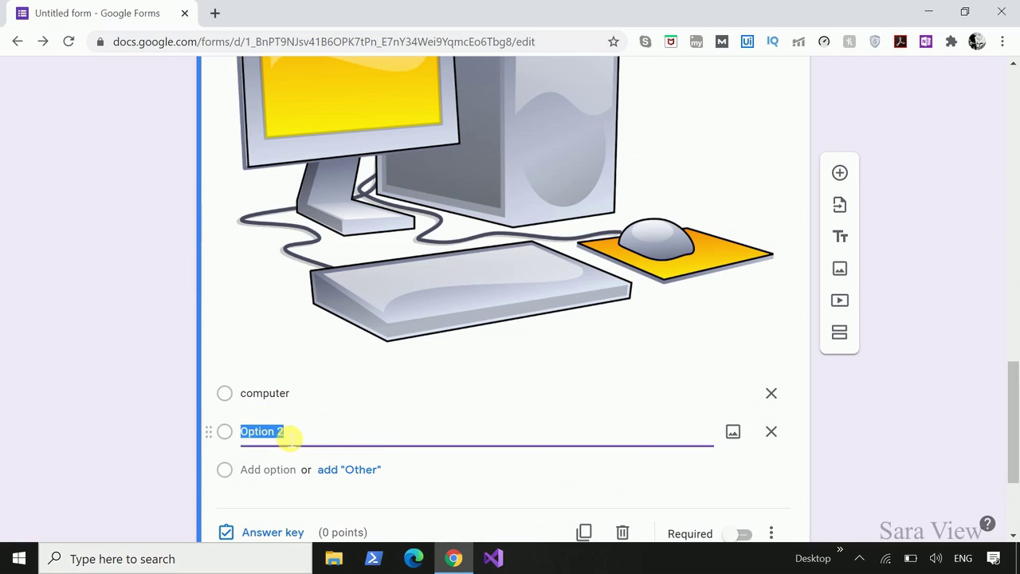
pyautogui.write('TV')
pyautogui.scroll(-1, 284, 438)
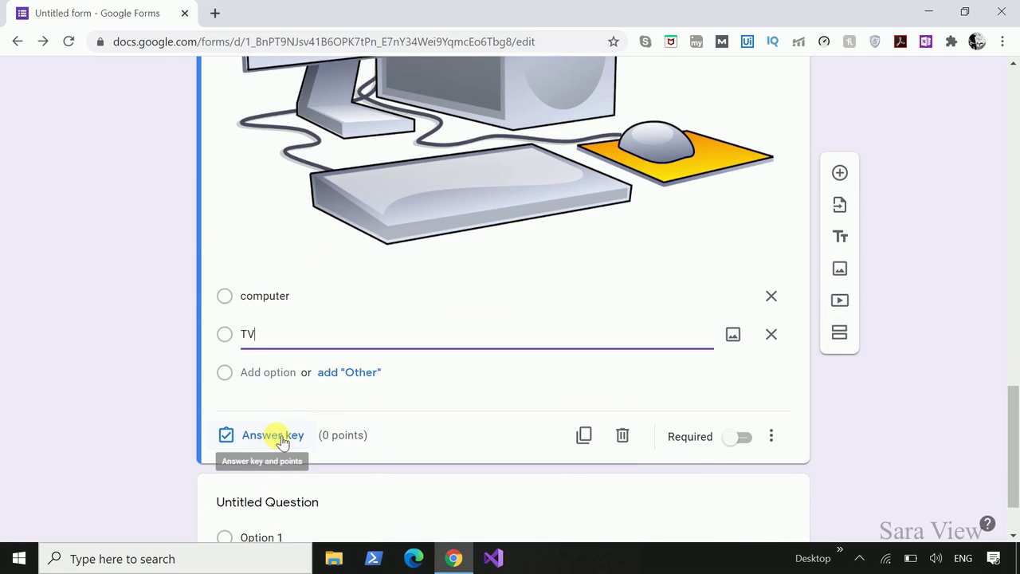
# Mark computer as correct and raise the question's points so the quiz totals 10.
pyautogui.click(283, 448)
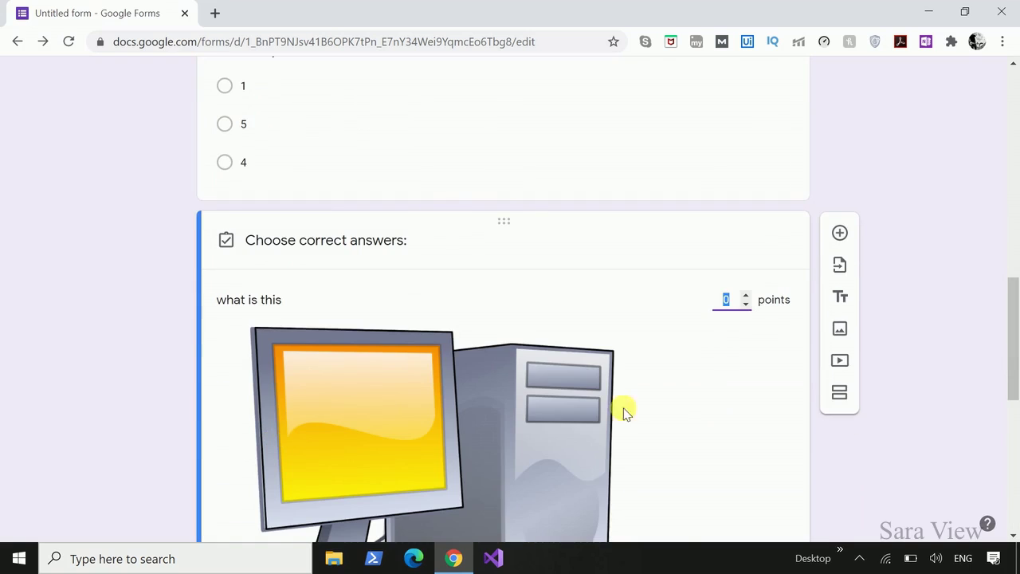
pyautogui.scroll(-5, 712, 409)
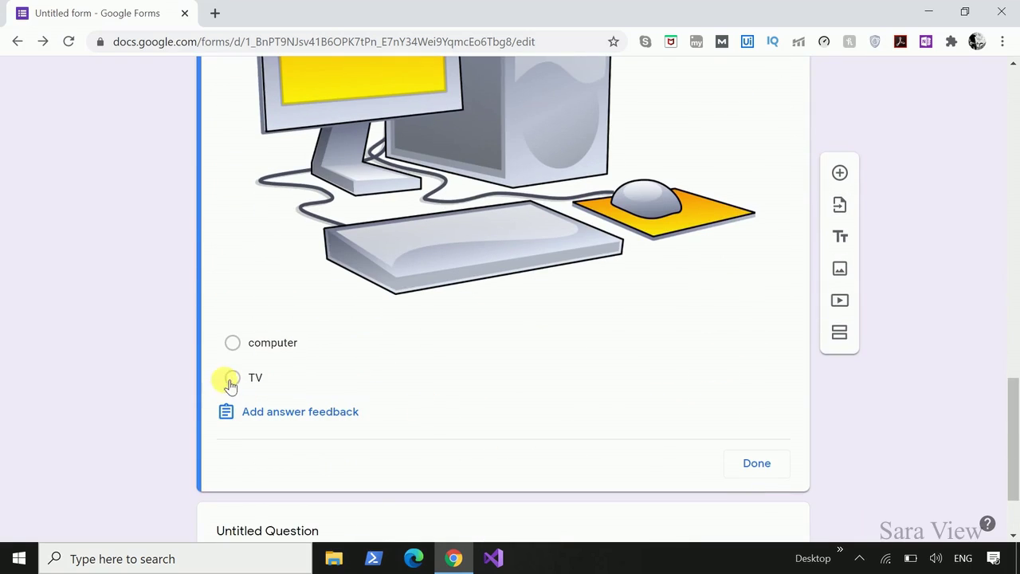
pyautogui.click(232, 344)
pyautogui.scroll(3, 566, 371)
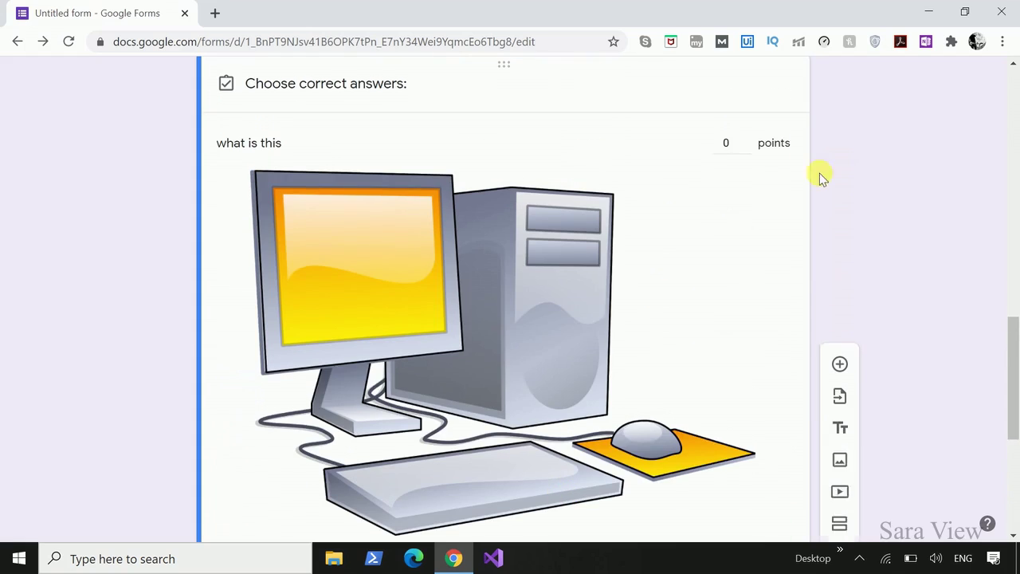
pyautogui.click(740, 145)
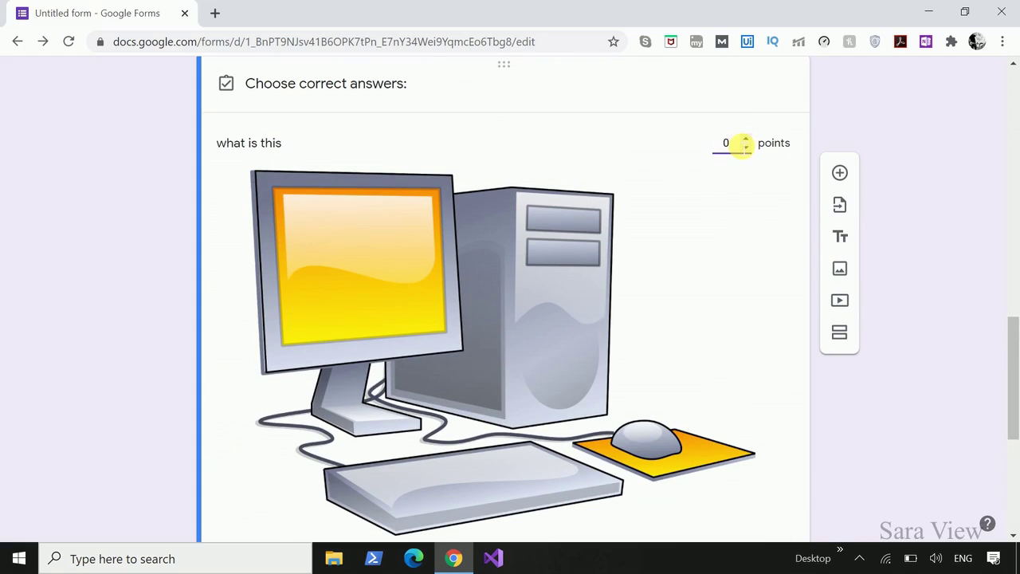
pyautogui.click(743, 141)
pyautogui.scroll(-5, 769, 228)
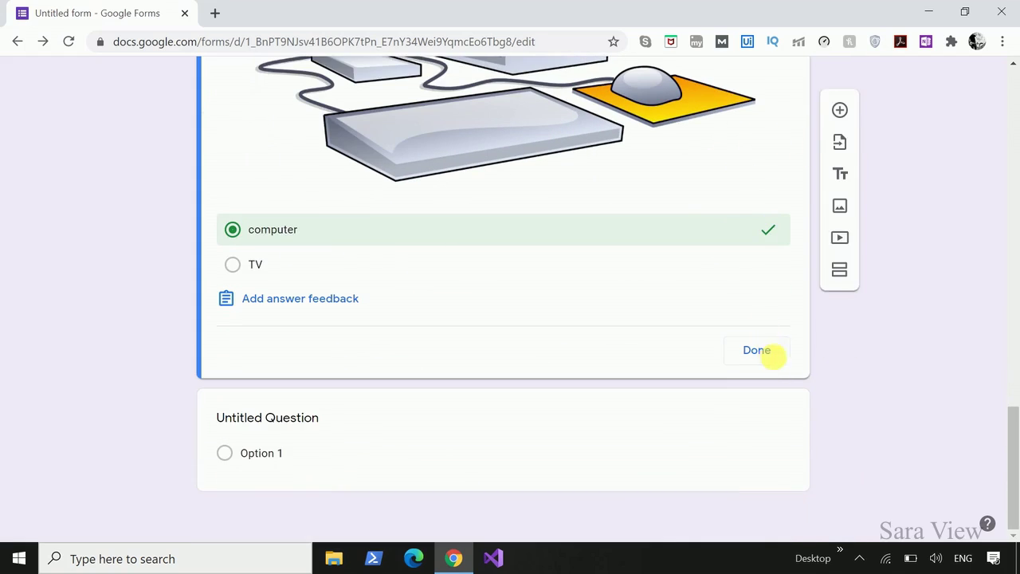
pyautogui.click(756, 350)
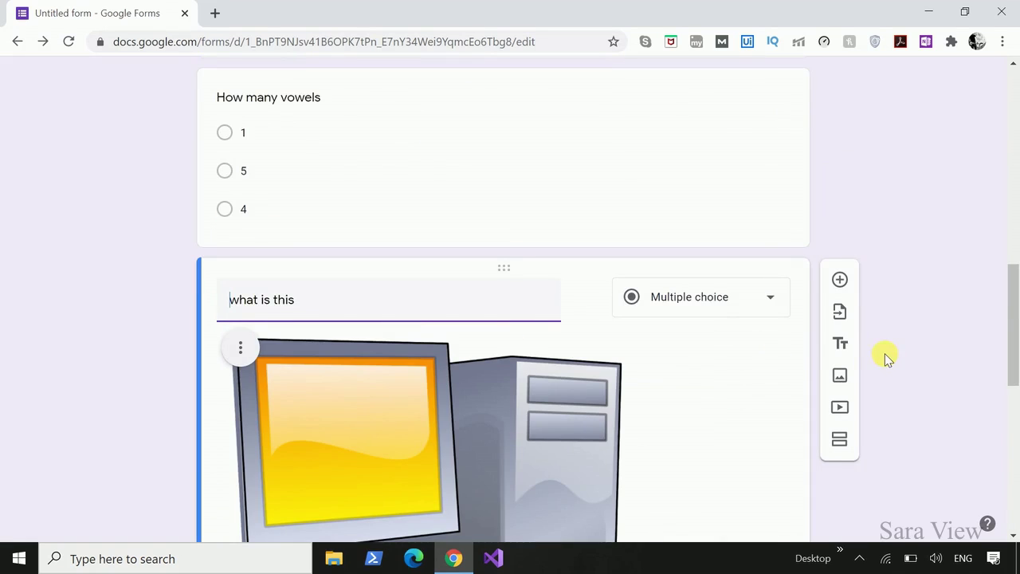
pyautogui.scroll(10, 886, 359)
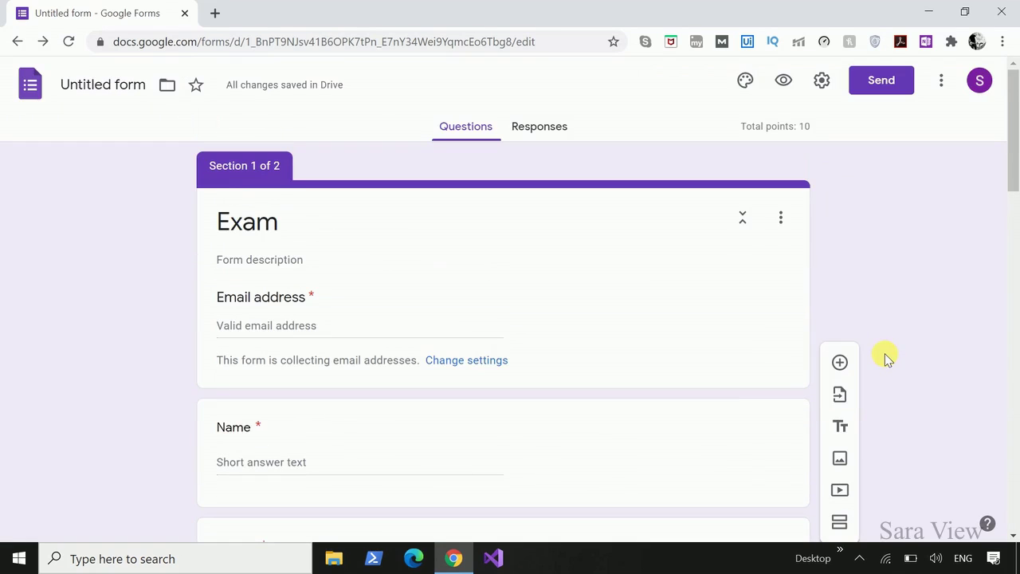
# Apply a blue theme colour, blue background and the Decorative font style.
pyautogui.click(749, 82)
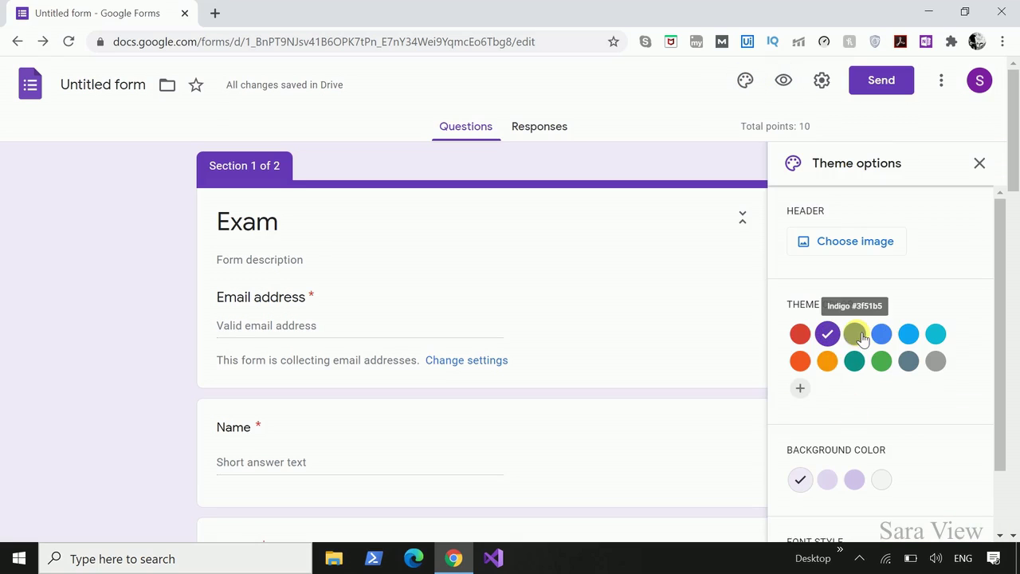
pyautogui.click(858, 334)
pyautogui.click(882, 334)
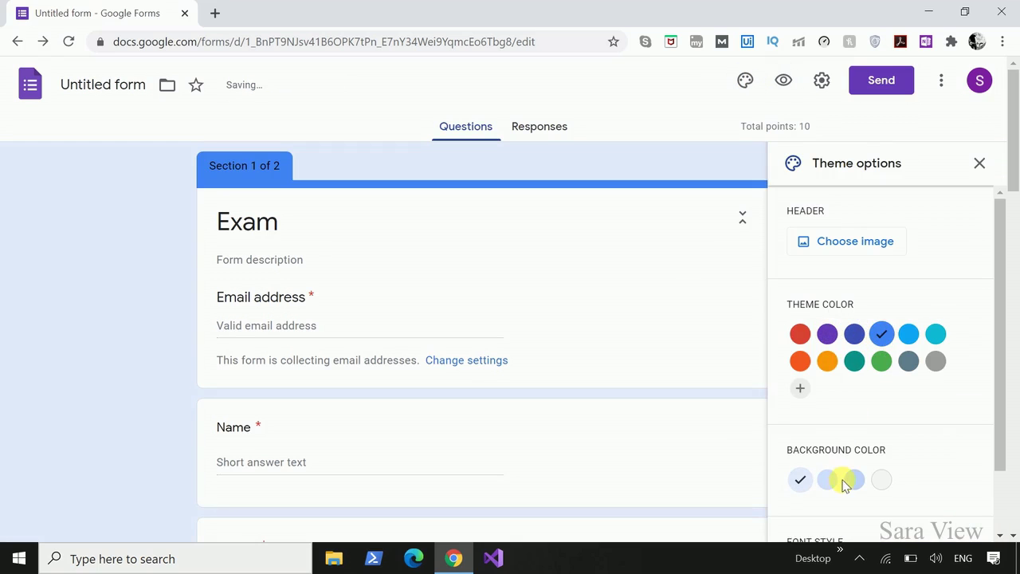
pyautogui.click(847, 481)
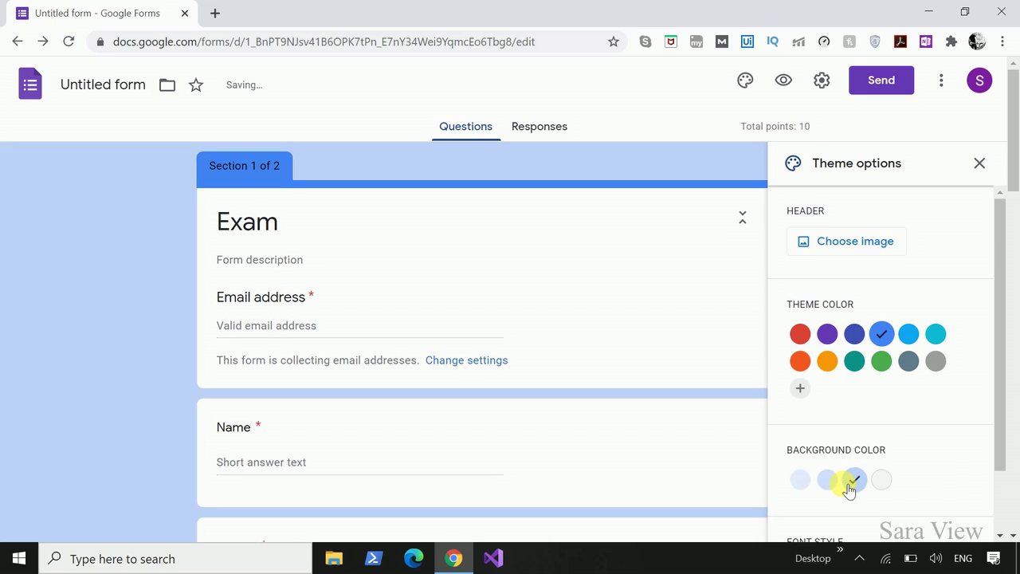
pyautogui.scroll(-1, 844, 483)
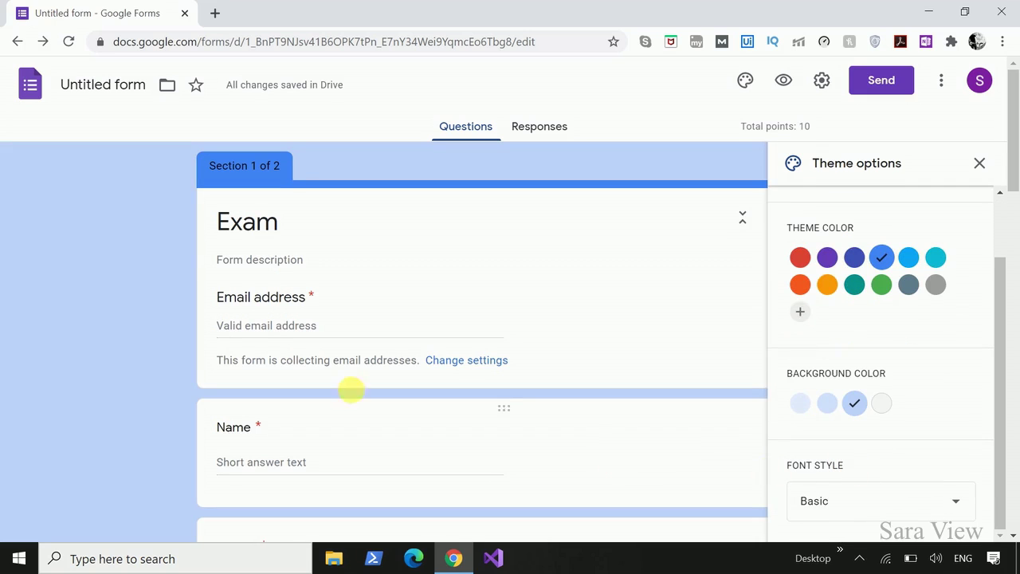
pyautogui.click(960, 503)
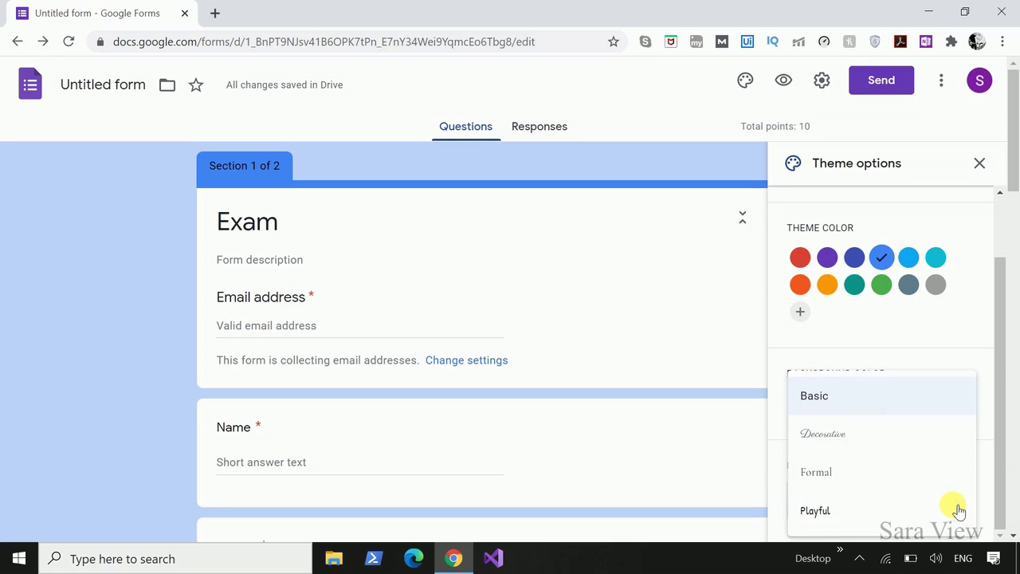
pyautogui.click(828, 441)
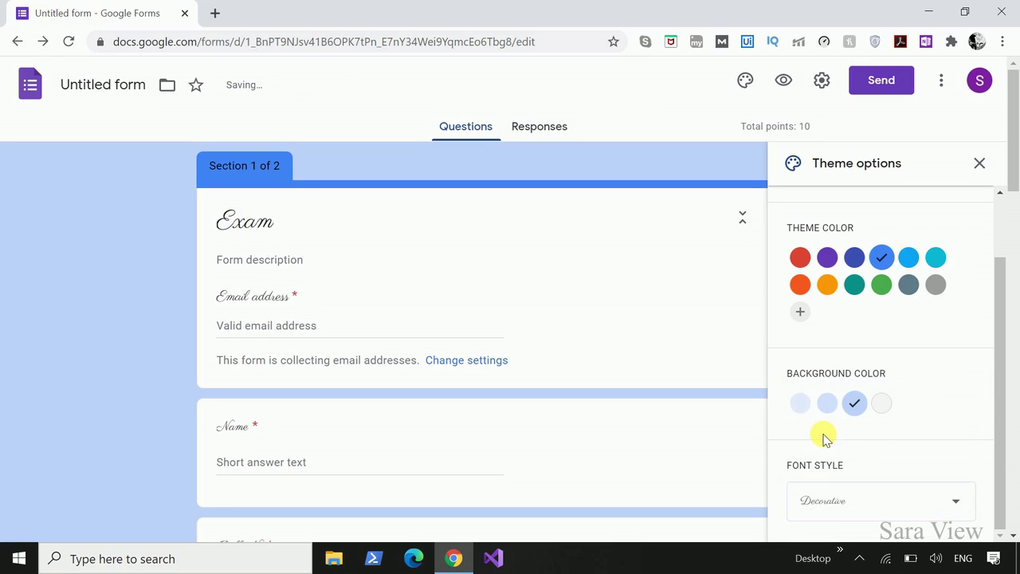
pyautogui.click(979, 163)
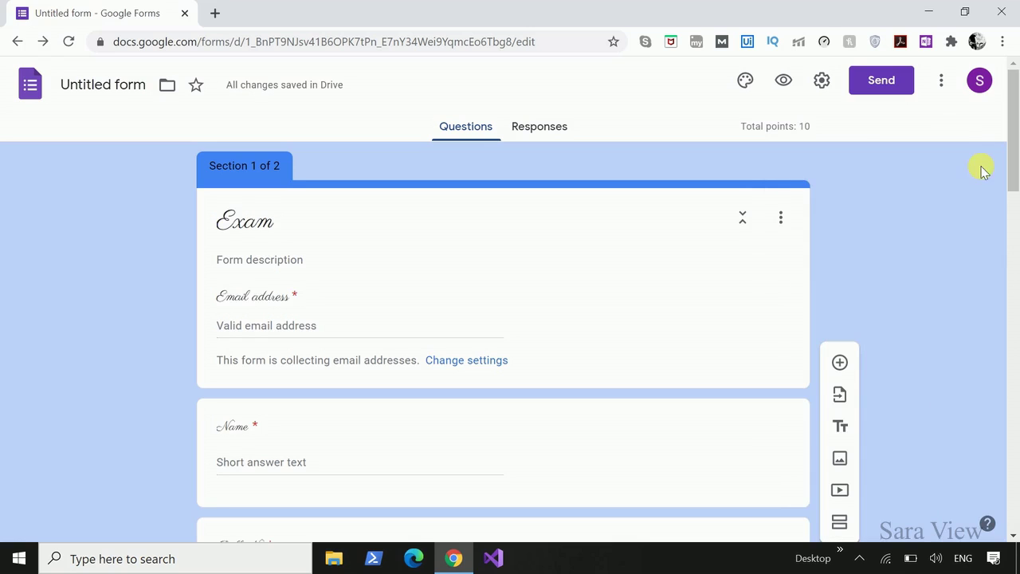
pyautogui.click(783, 82)
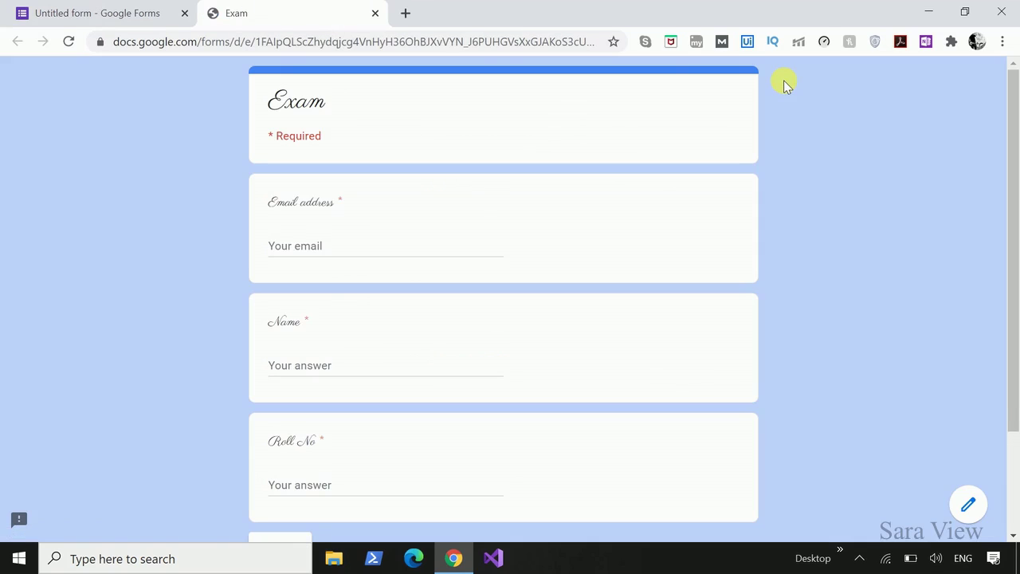
pyautogui.scroll(-2, 678, 313)
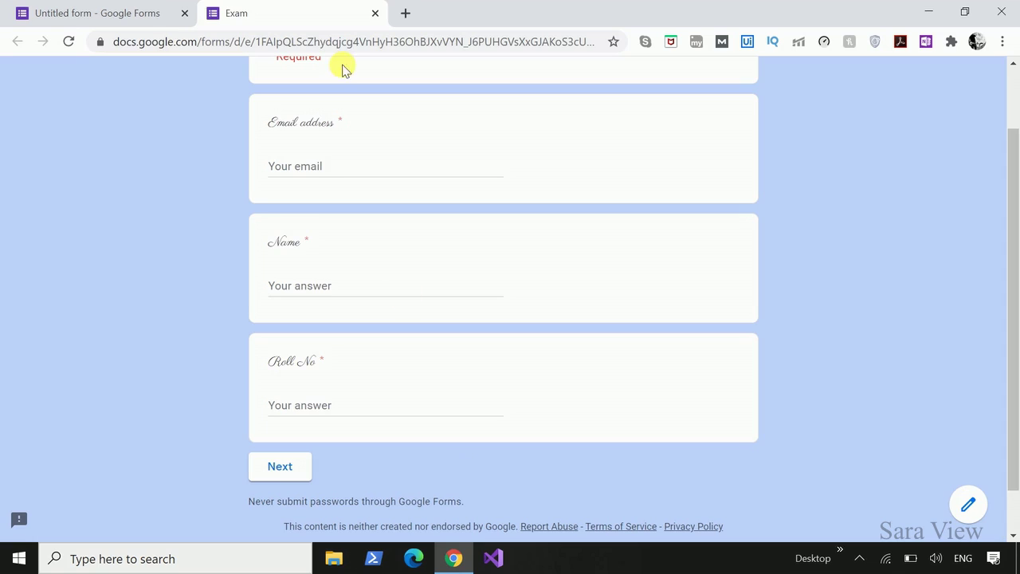
pyautogui.click(374, 14)
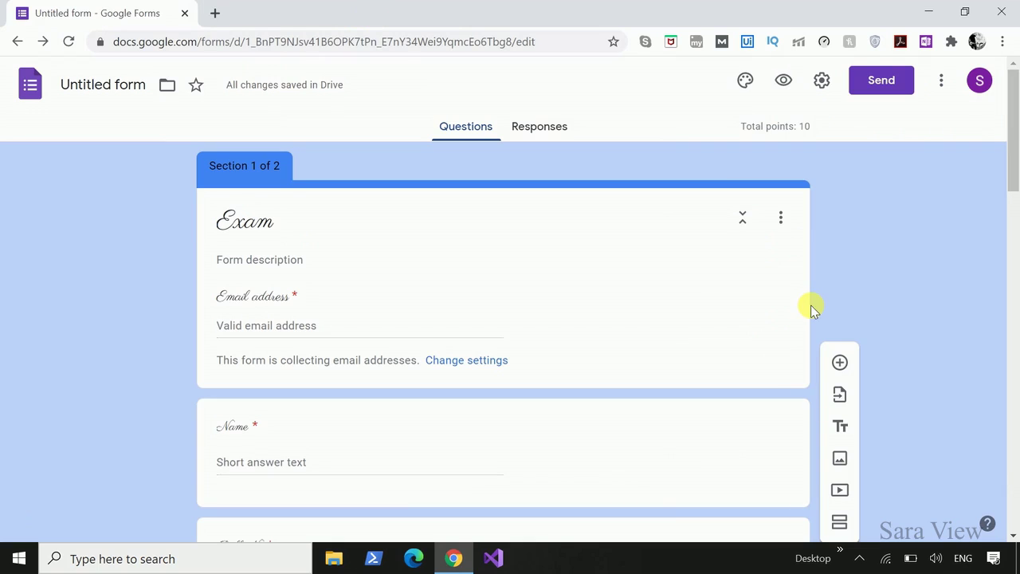
# Search the Add-ons Marketplace for 'qui' and open the Quilgo - Timer & Proctoring add-on.
pyautogui.click(941, 81)
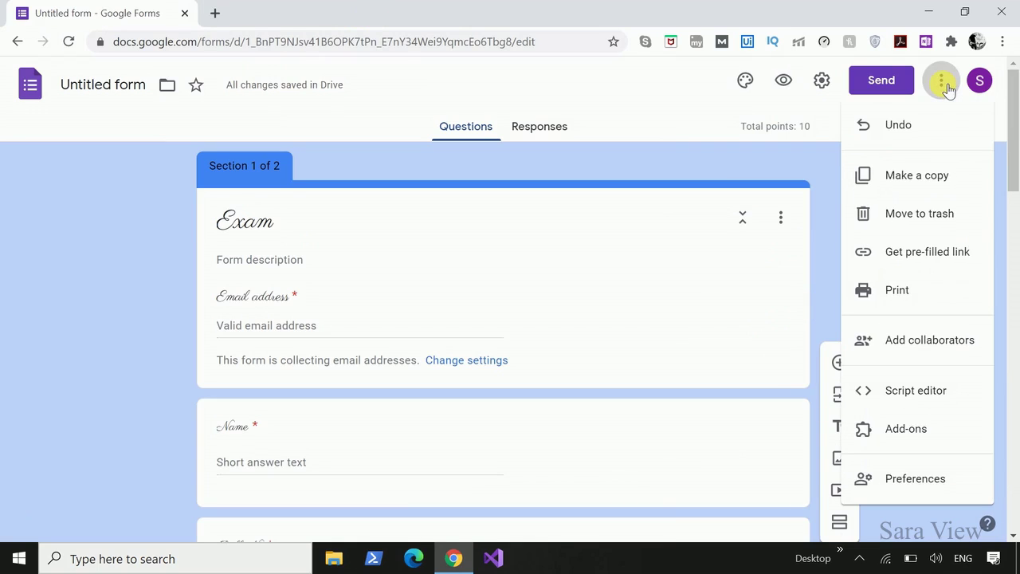
pyautogui.click(937, 430)
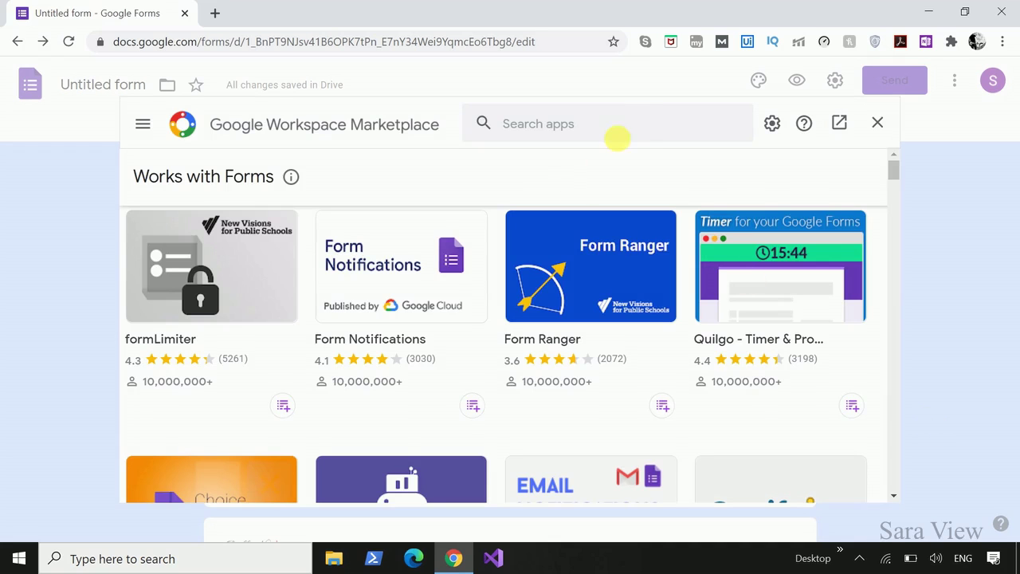
pyautogui.click(629, 123)
pyautogui.write('qui')
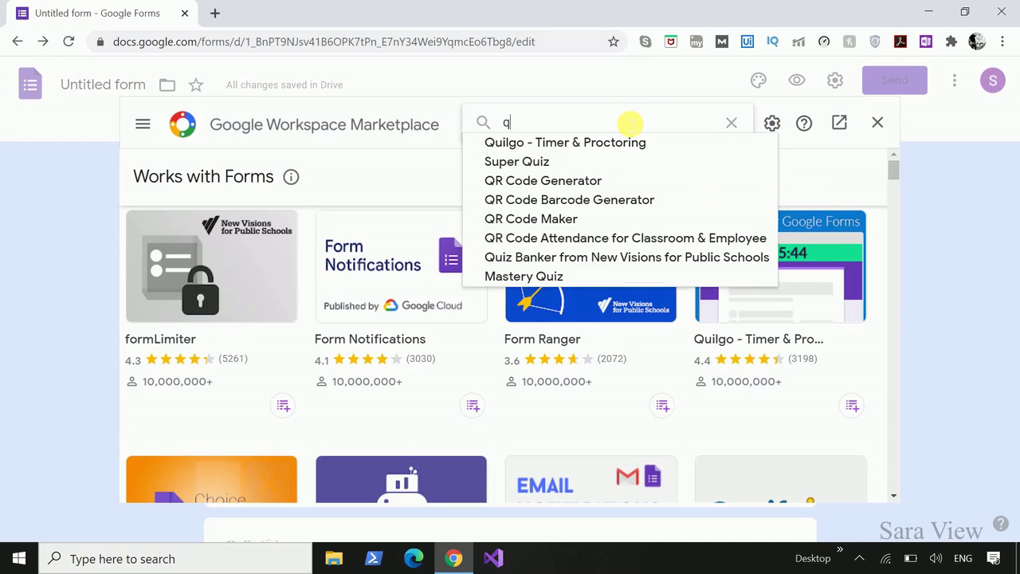
pyautogui.click(585, 140)
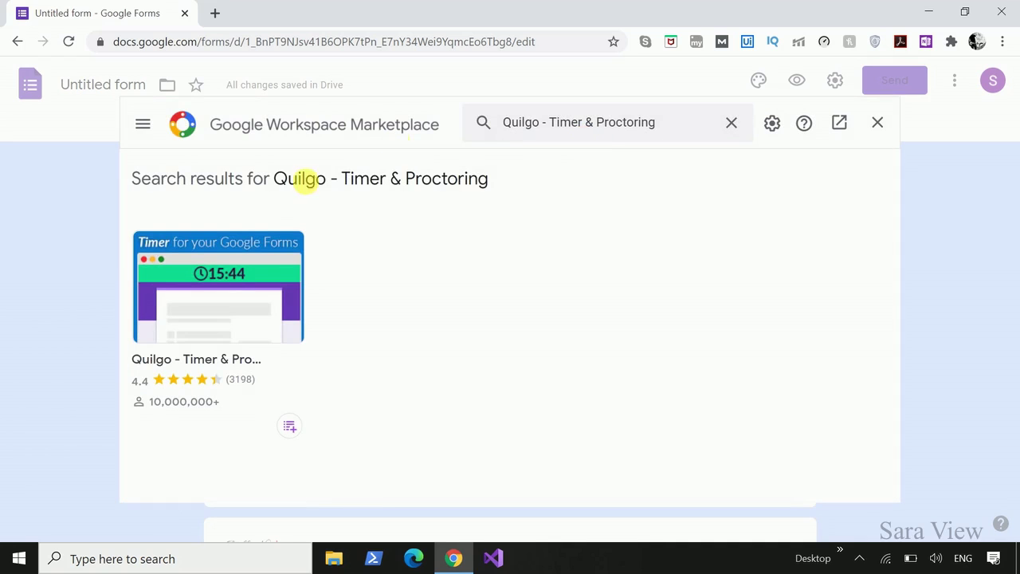
pyautogui.click(234, 304)
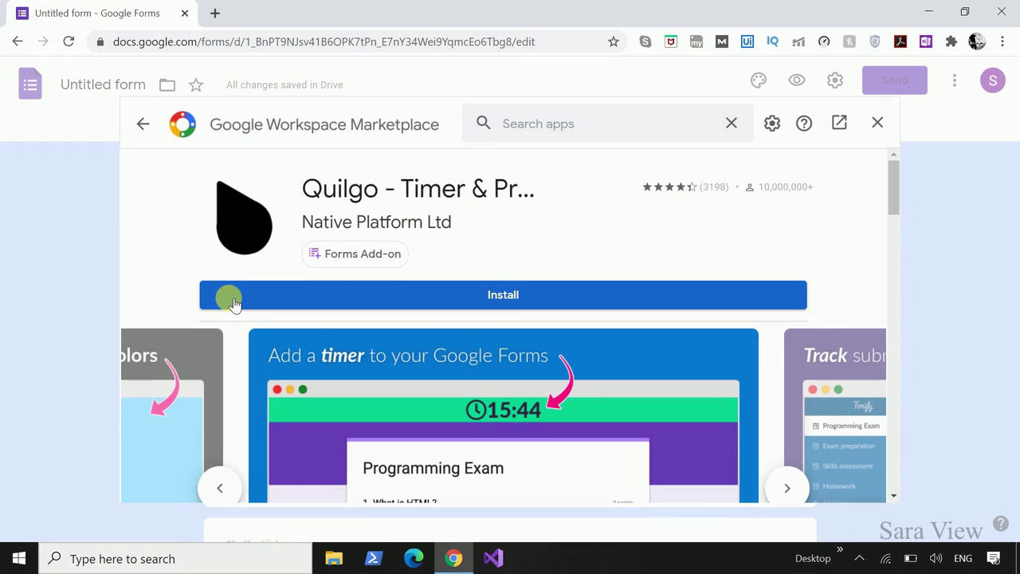
# Install Quilgo, continuing and granting account access through to Done.
pyautogui.click(543, 297)
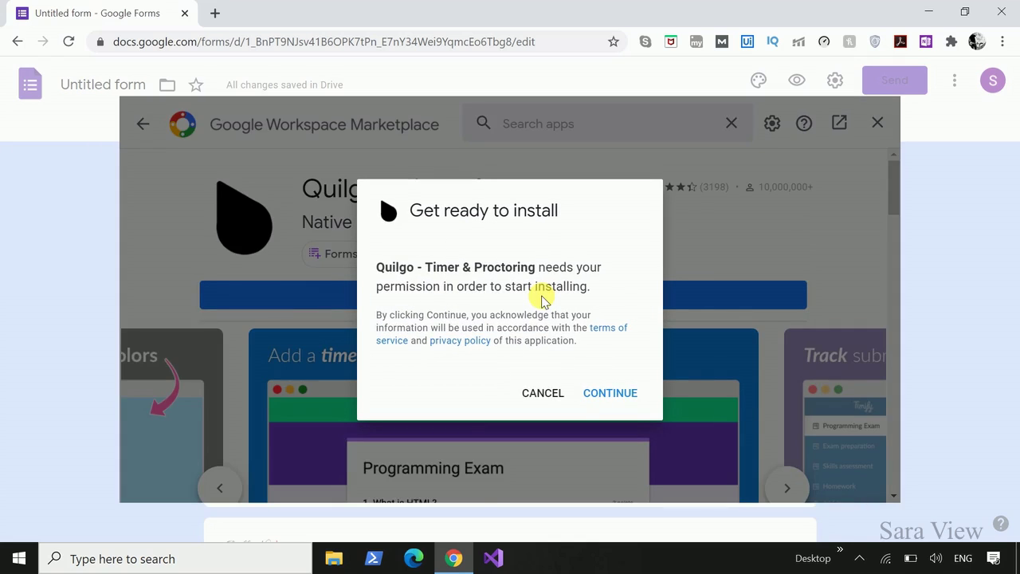
pyautogui.click(611, 394)
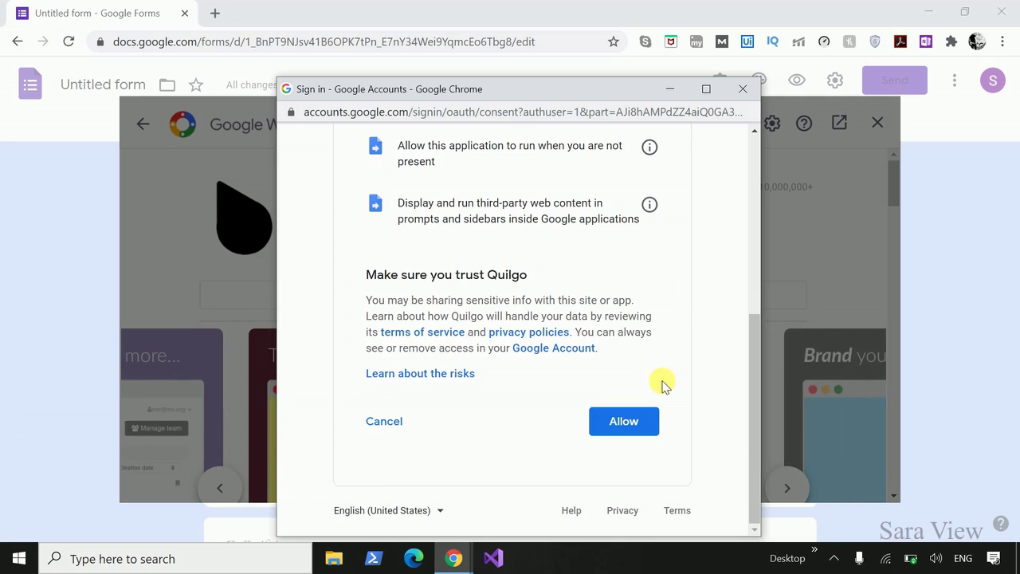
pyautogui.click(637, 421)
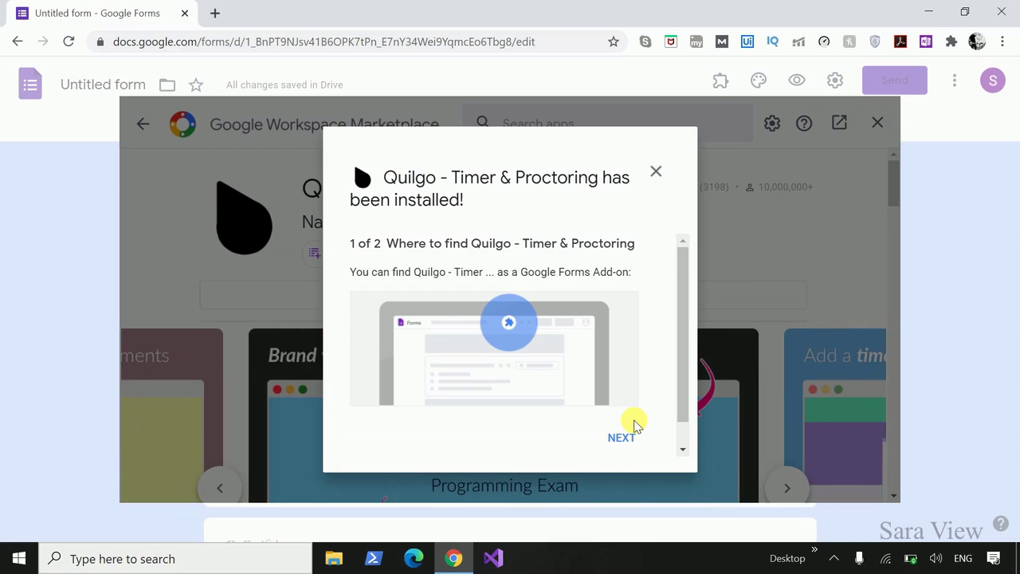
pyautogui.click(624, 437)
pyautogui.click(631, 439)
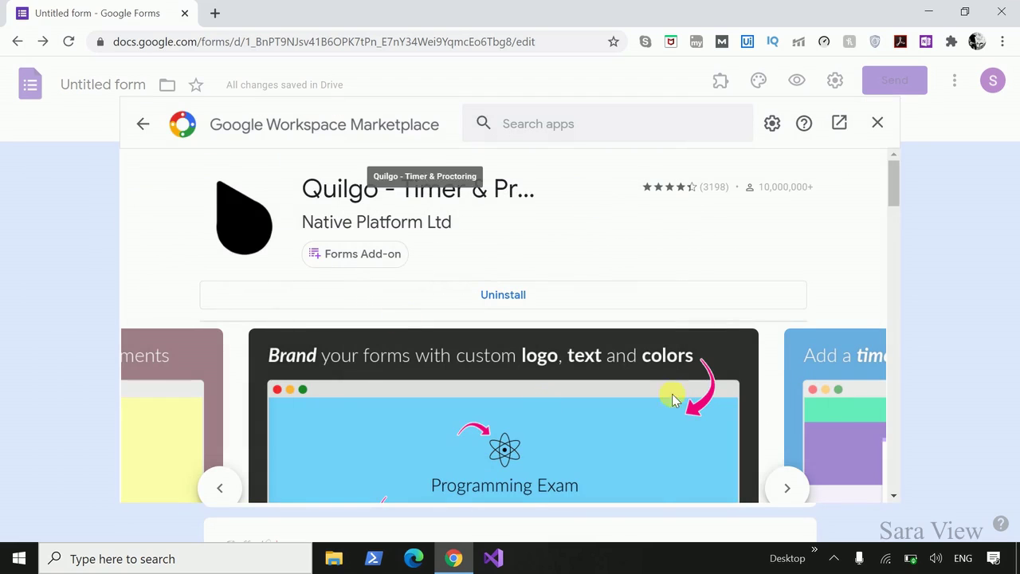
# Close the Marketplace, open and dismiss the Quilgo add-on dialog, then start a new browser tab.
pyautogui.click(876, 123)
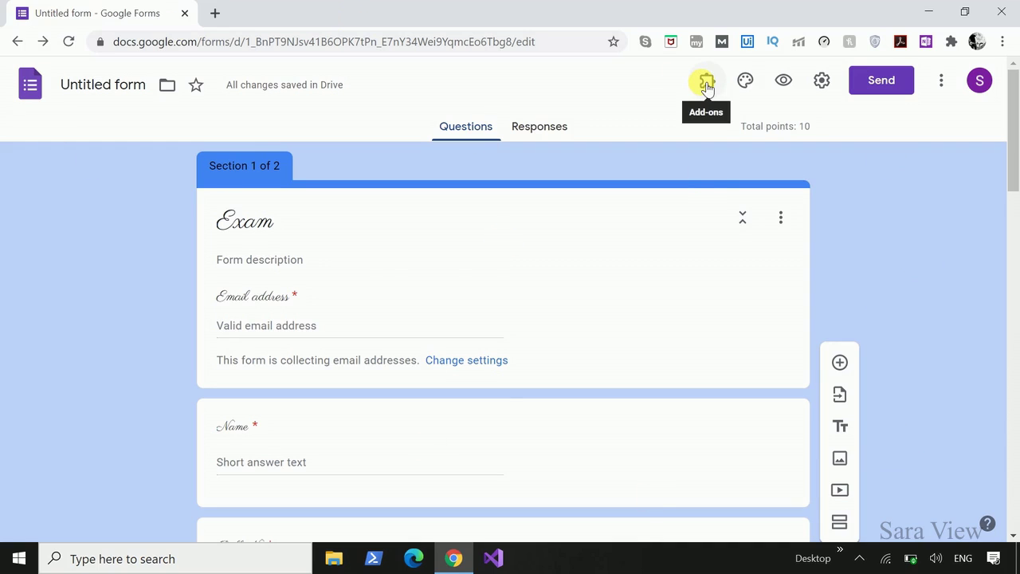
pyautogui.click(706, 85)
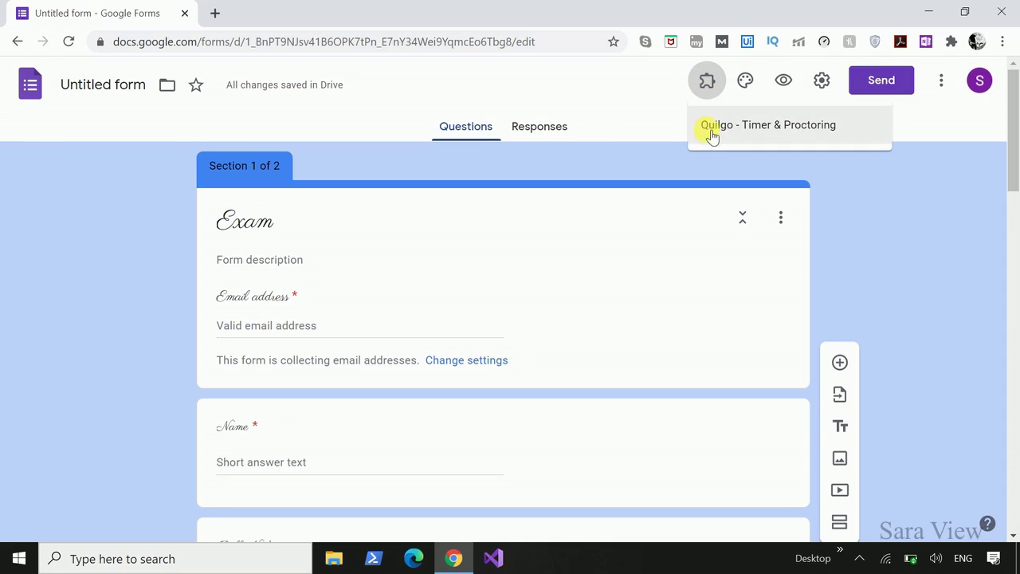
pyautogui.click(779, 125)
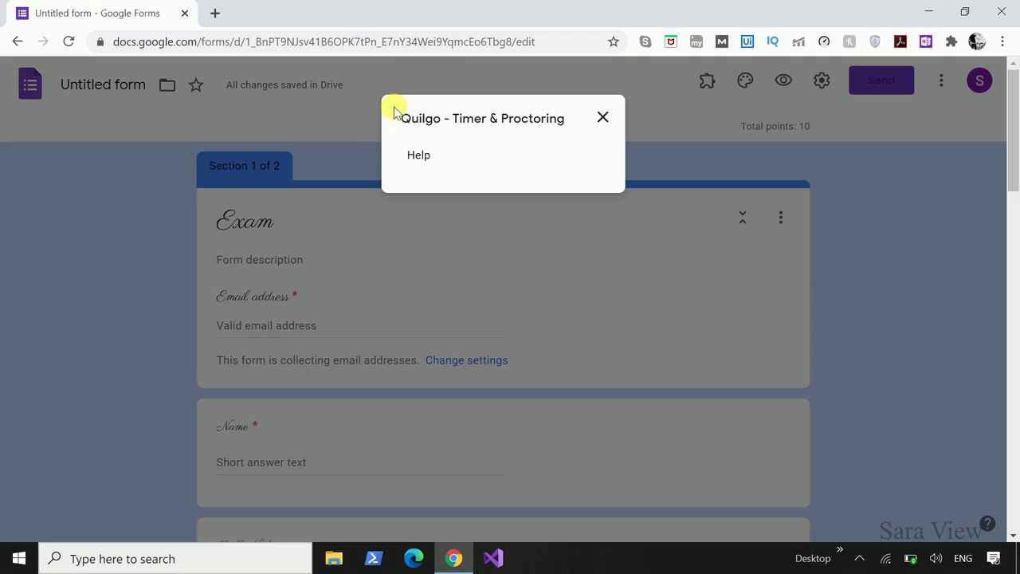
pyautogui.click(317, 137)
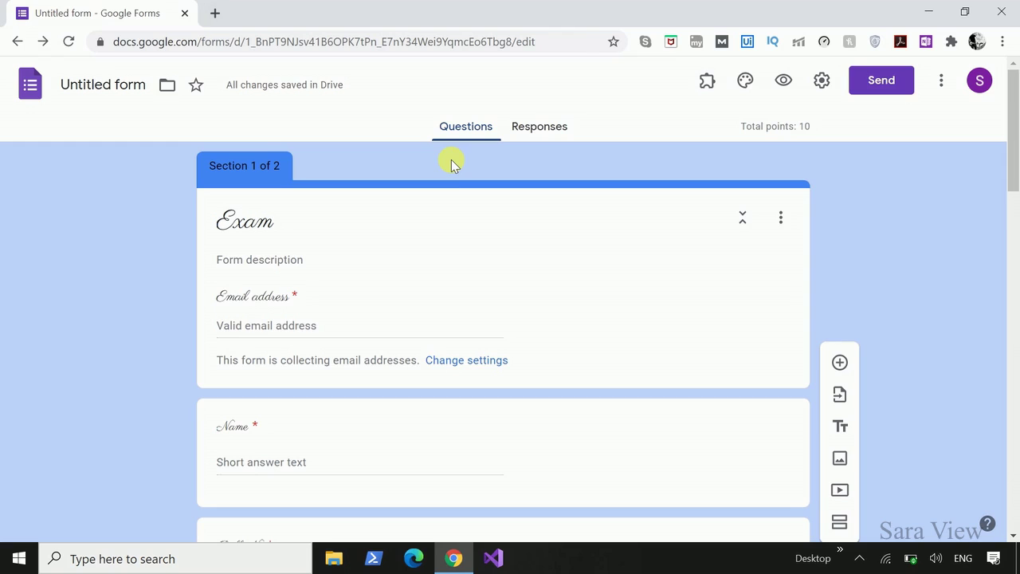
pyautogui.click(215, 14)
# Load quilgo.com in the new tab and copy the dashboard's Secure Token.
pyautogui.write('https://quilgo.com')
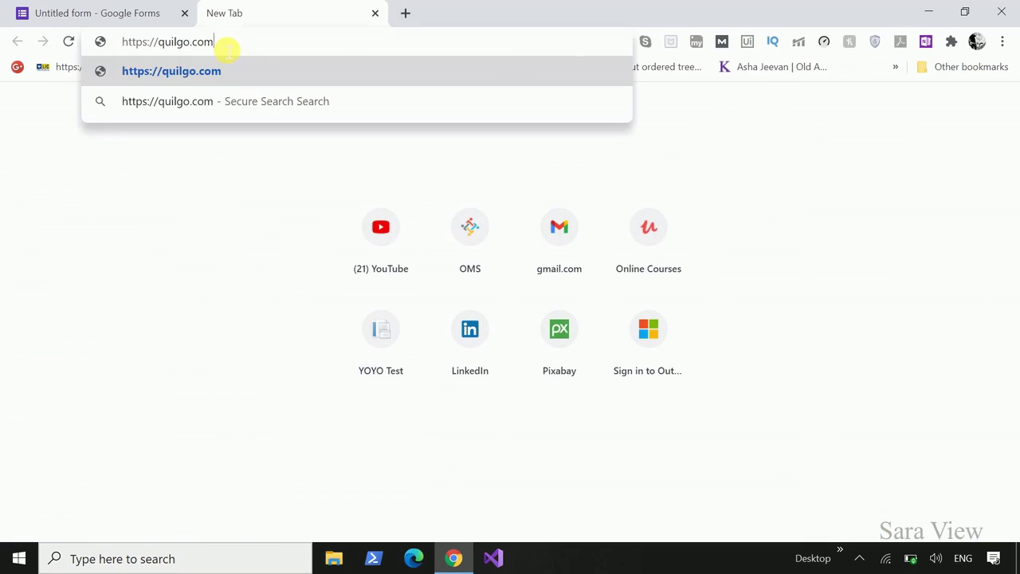
pyautogui.press('Return')
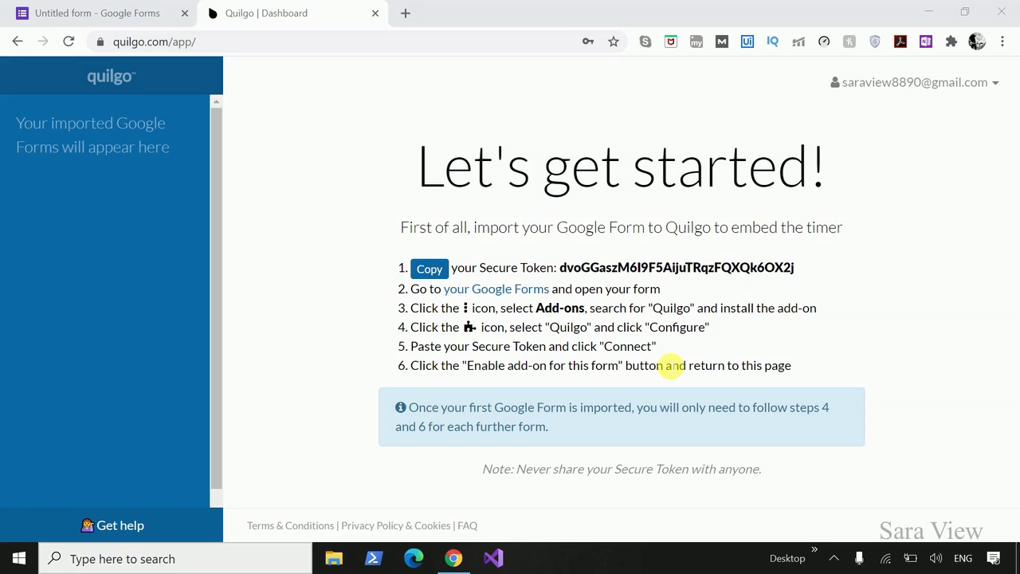
pyautogui.click(430, 271)
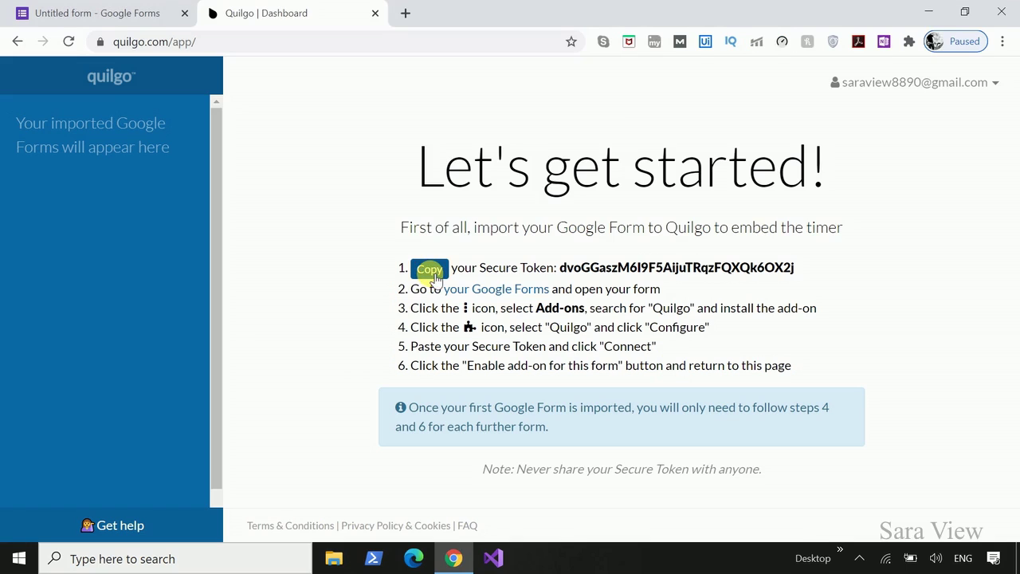
# Back in the Exam form, open the Quilgo add-on's configuration sidebar.
pyautogui.click(98, 21)
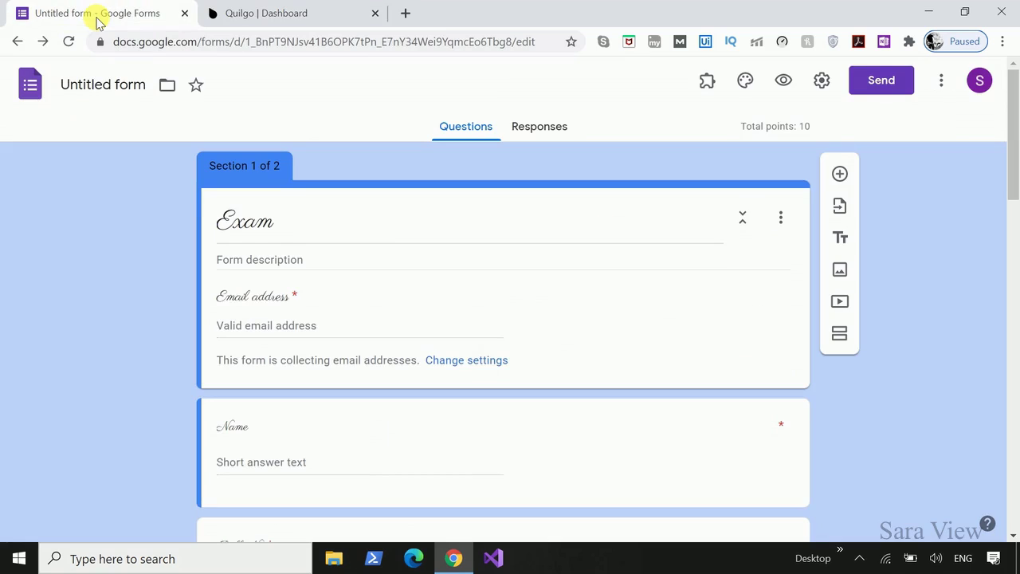
pyautogui.click(707, 85)
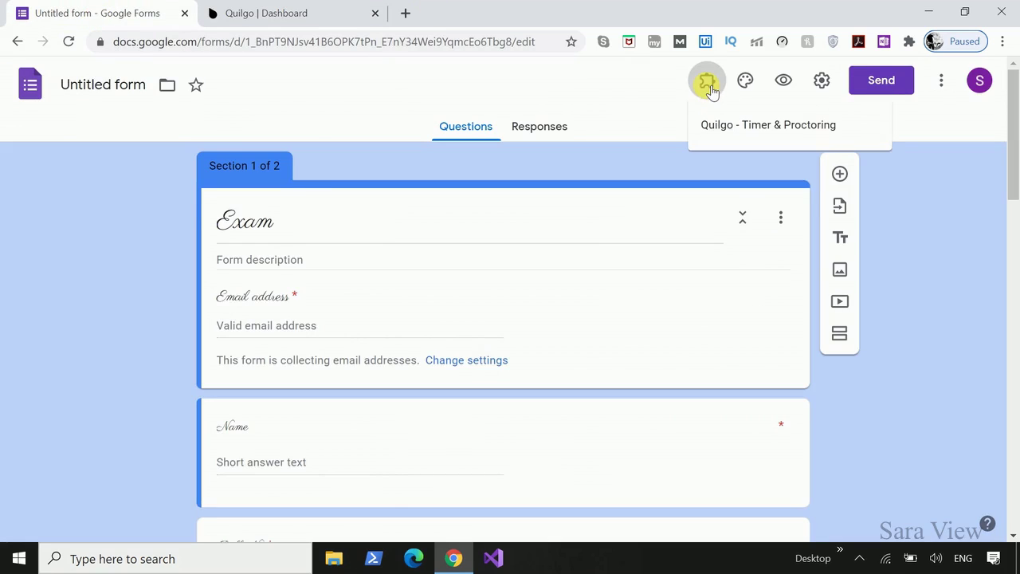
pyautogui.click(731, 135)
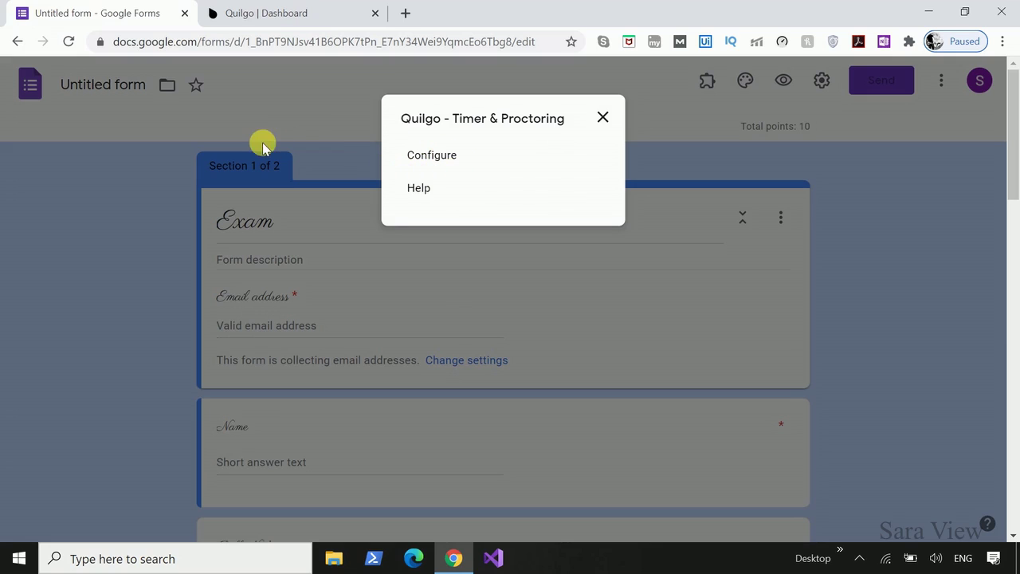
pyautogui.click(428, 158)
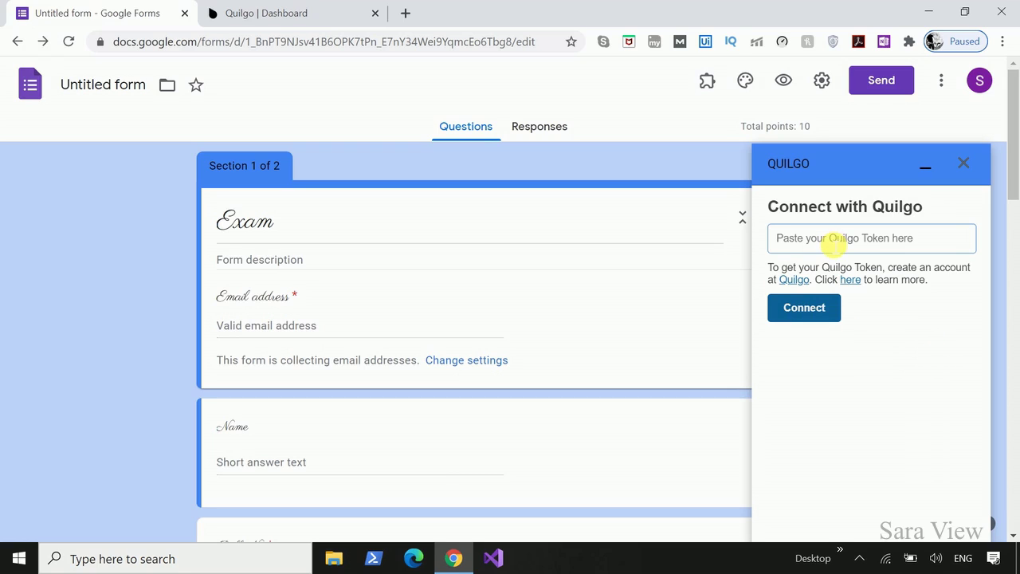
# Paste the secure token to connect Quilgo, then enable it for this form.
pyautogui.click(833, 243)
pyautogui.hotkey('ctrl', 'v')
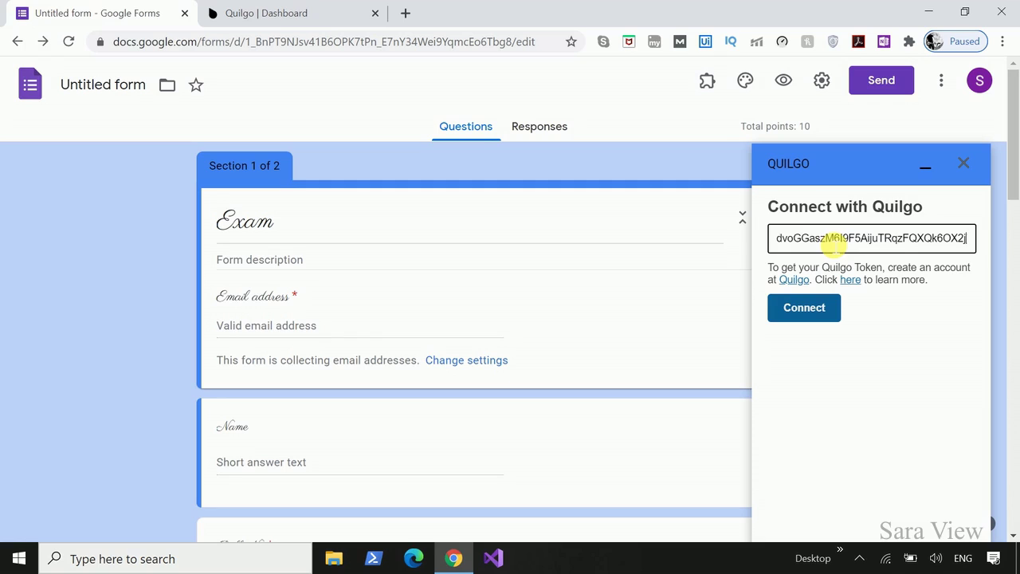
pyautogui.click(811, 318)
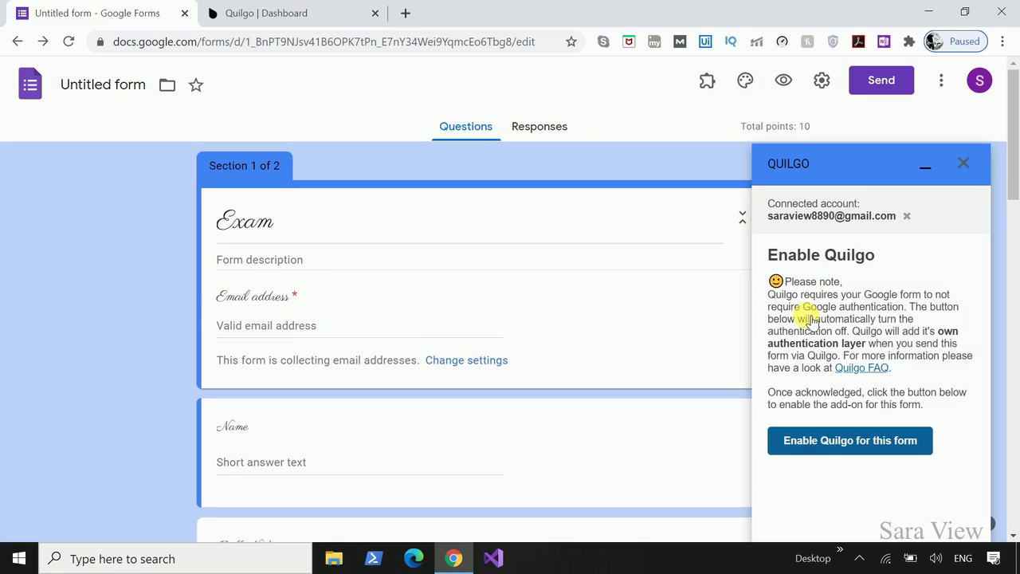
pyautogui.click(863, 444)
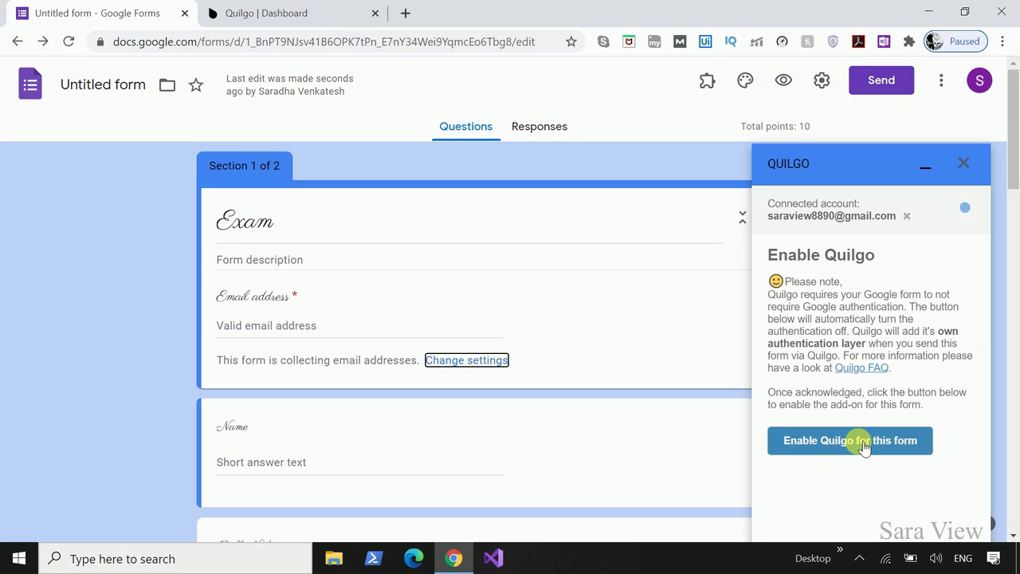
pyautogui.scroll(-2, 862, 446)
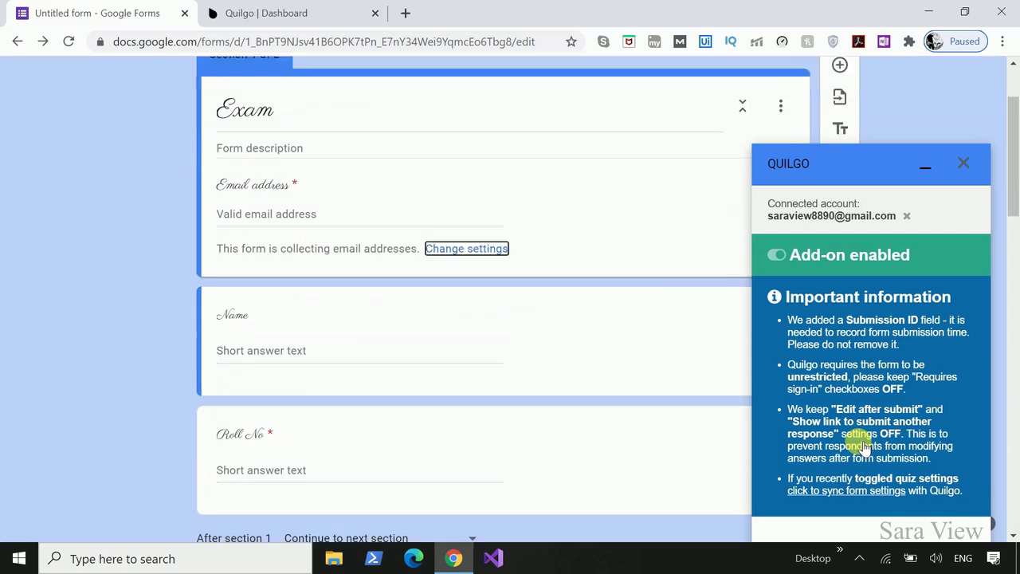
# Start new Exam test links with auto-close, a 45-minute timer and visible quiz score.
pyautogui.click(285, 16)
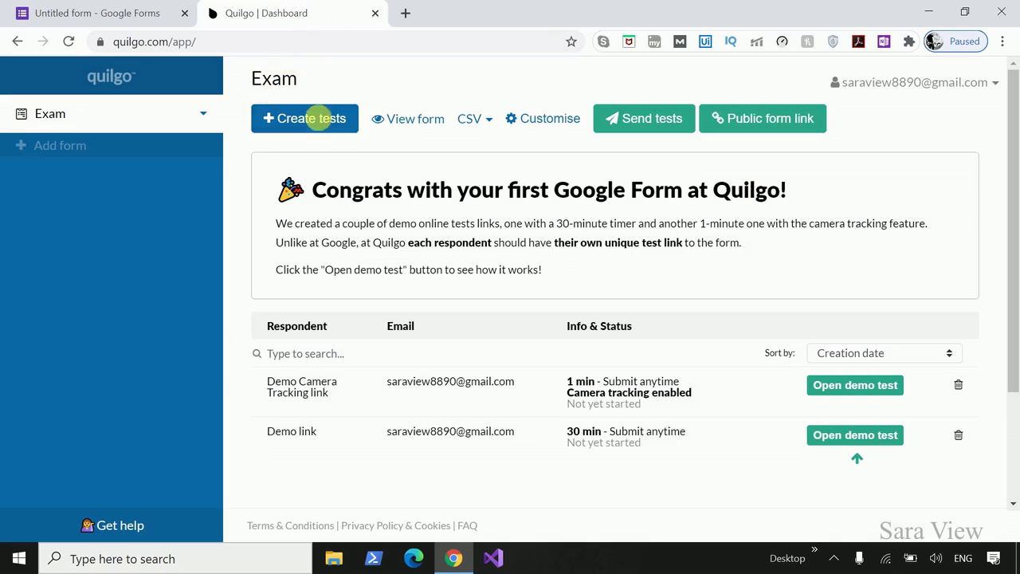
pyautogui.click(315, 118)
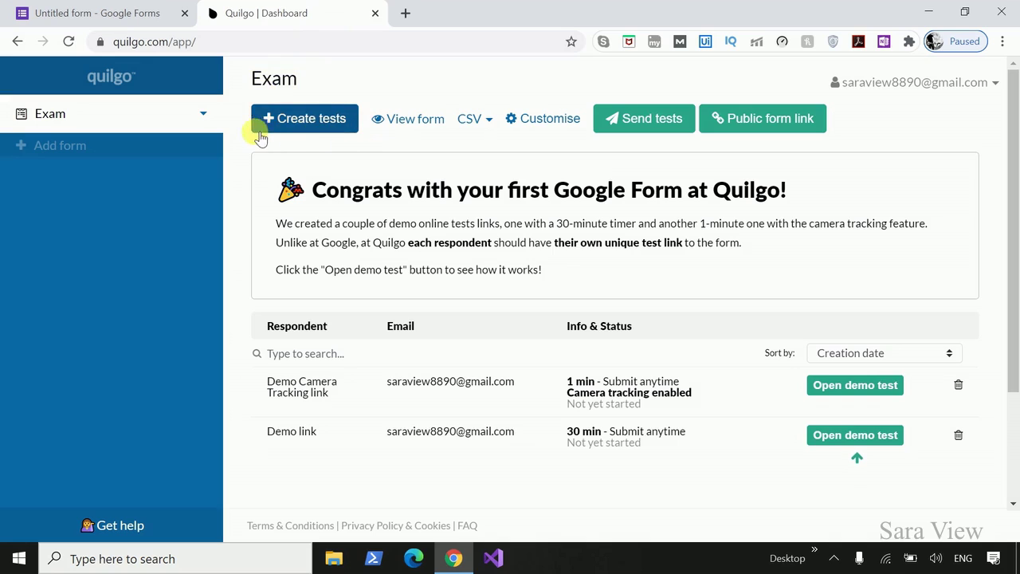
pyautogui.click(310, 134)
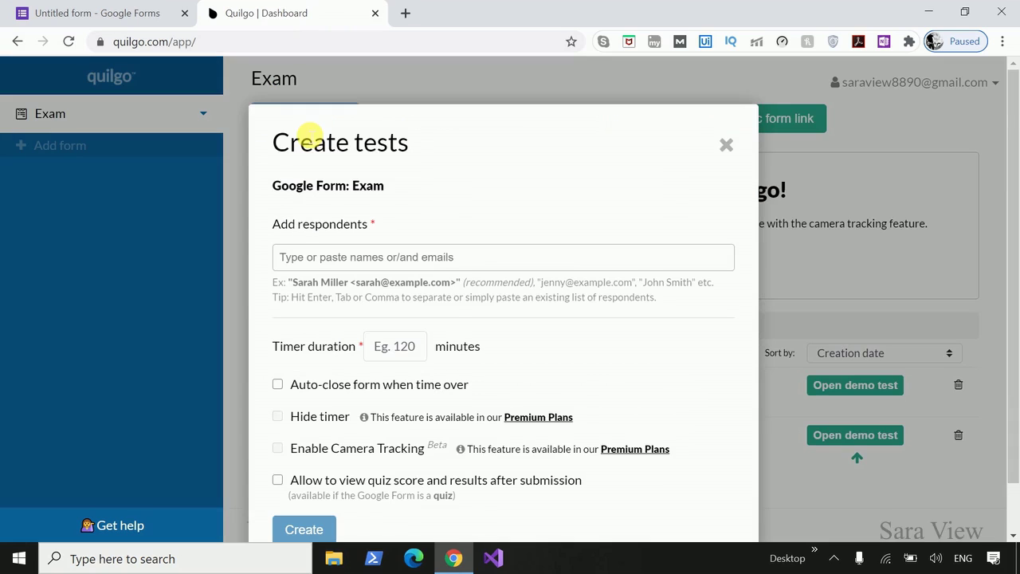
pyautogui.scroll(-1, 275, 327)
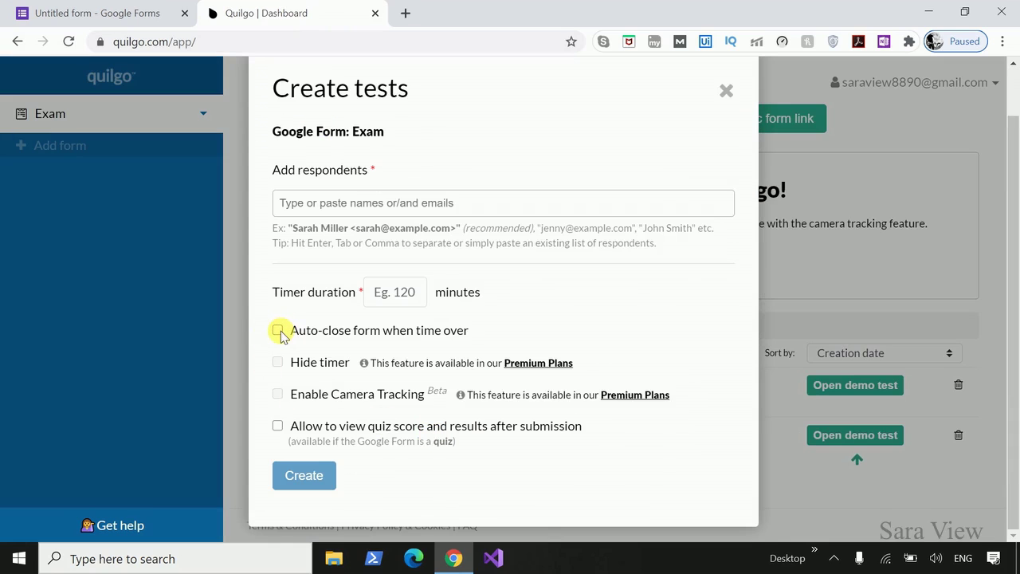
pyautogui.click(278, 329)
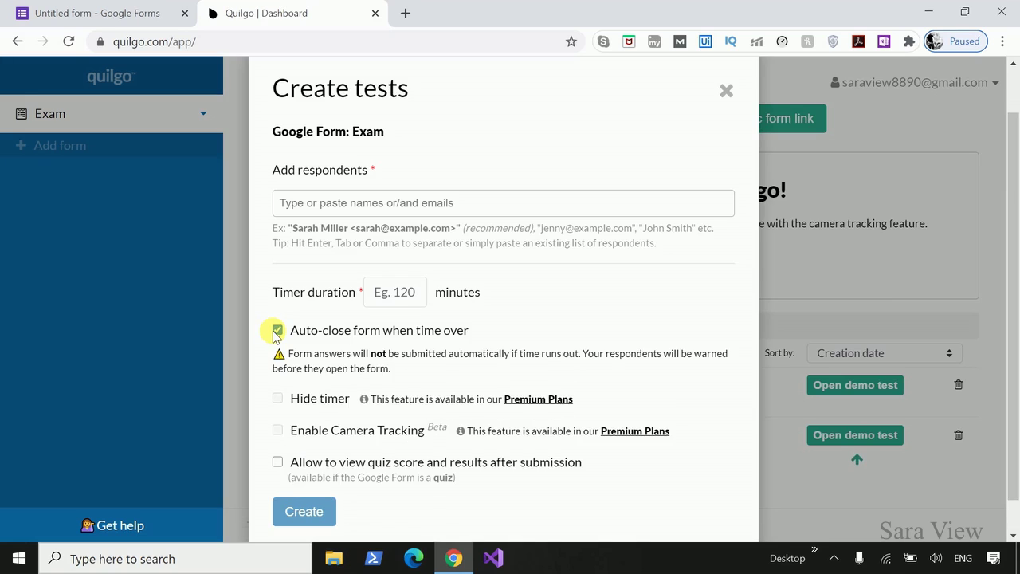
pyautogui.click(409, 299)
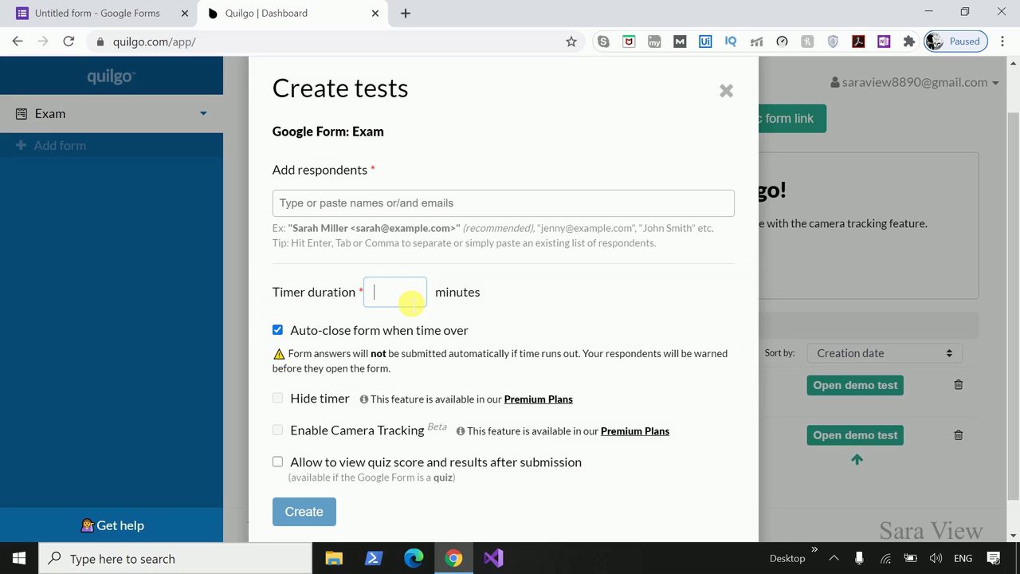
pyautogui.write('45')
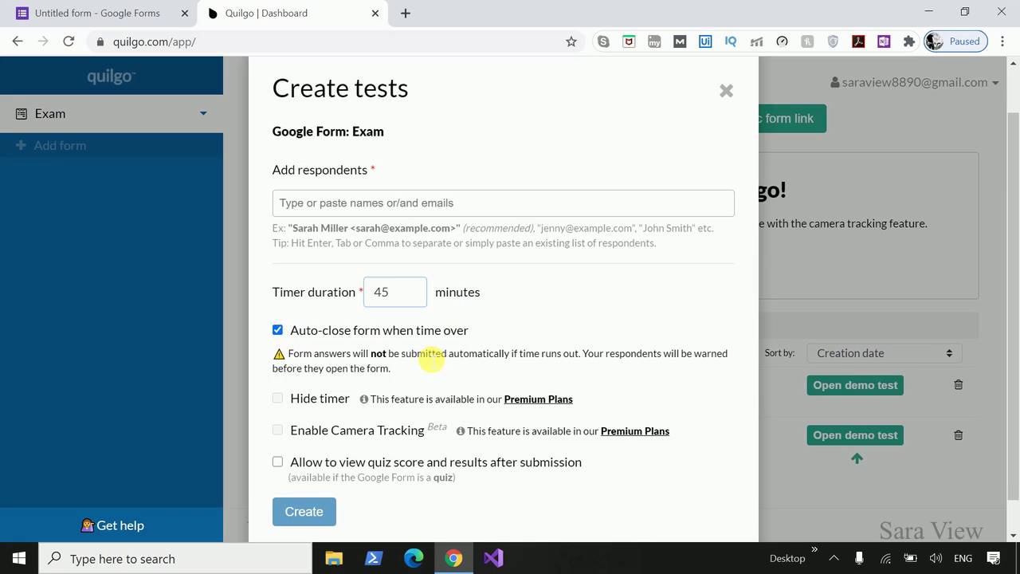
pyautogui.click(277, 463)
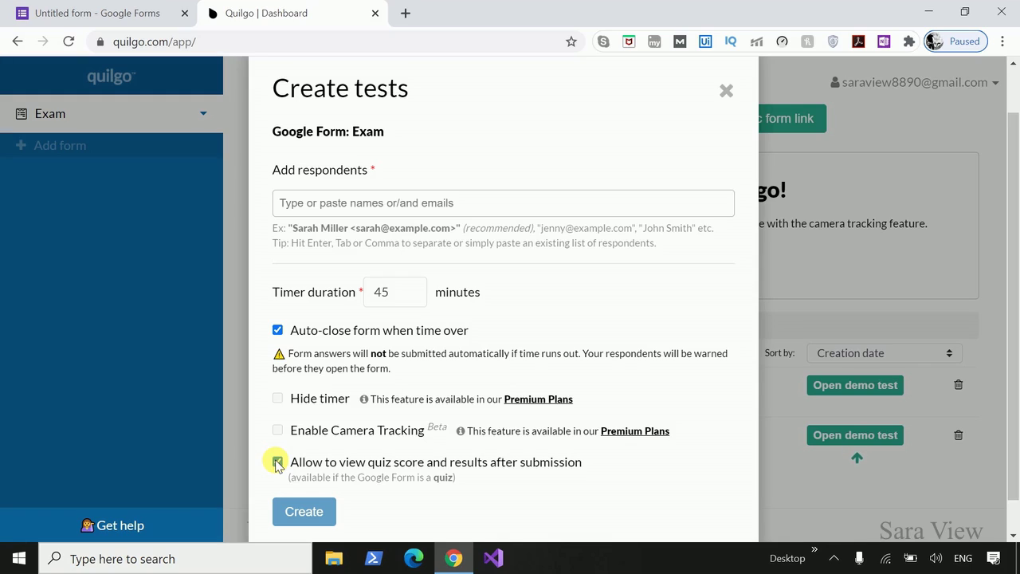
# Add the respondent's e-mail address and create the test link.
pyautogui.click(404, 209)
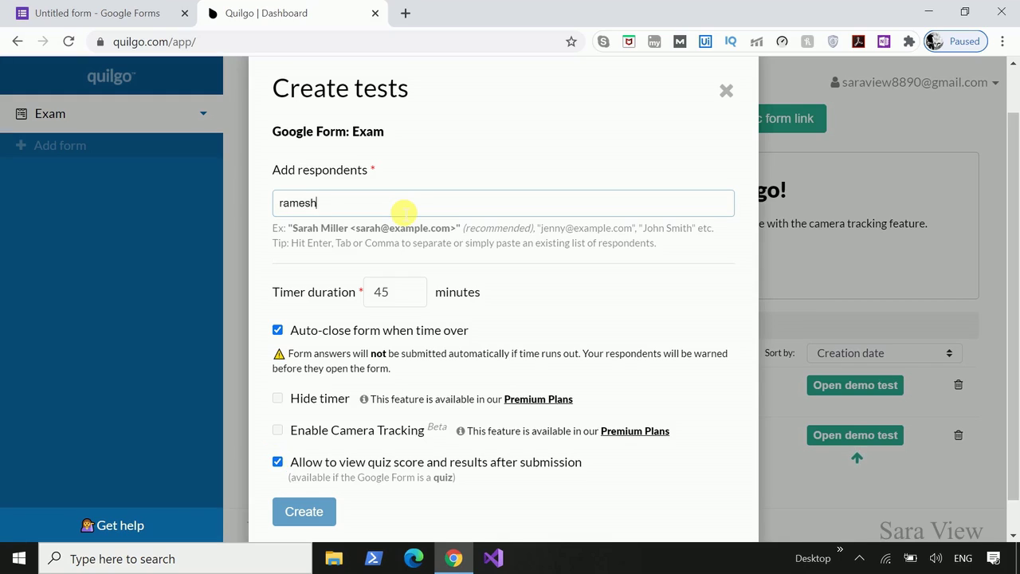
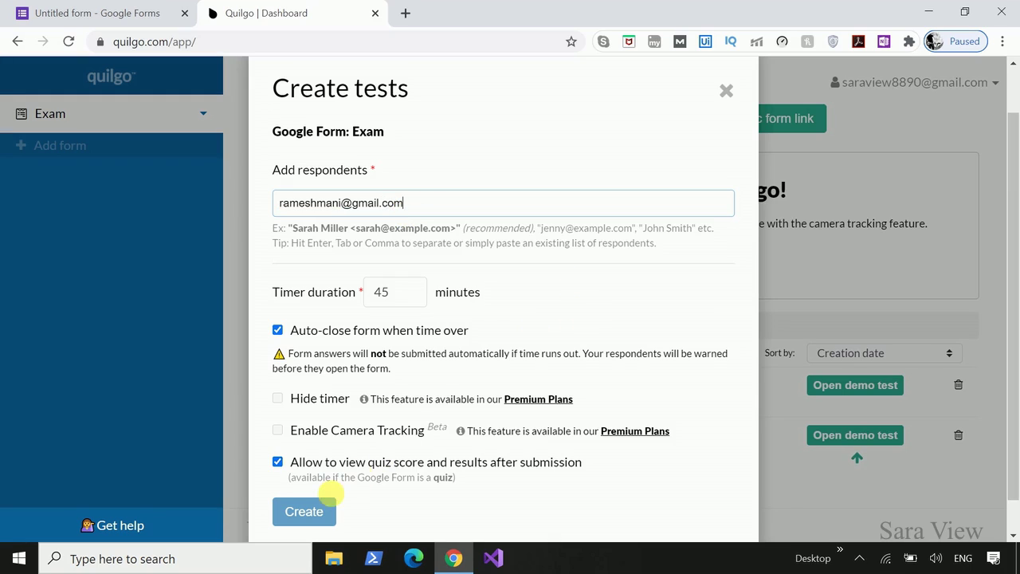
pyautogui.click(327, 511)
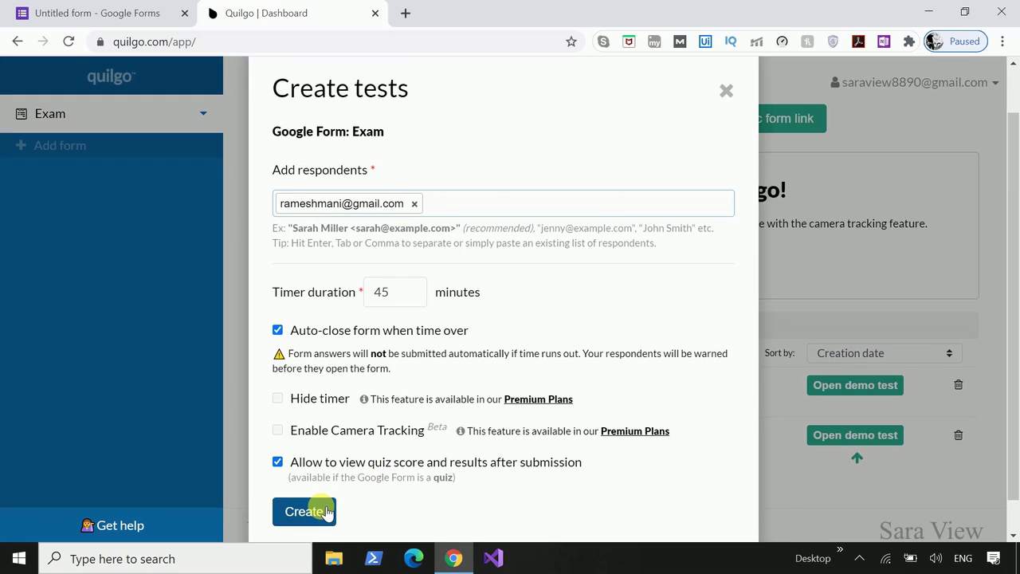
pyautogui.click(327, 511)
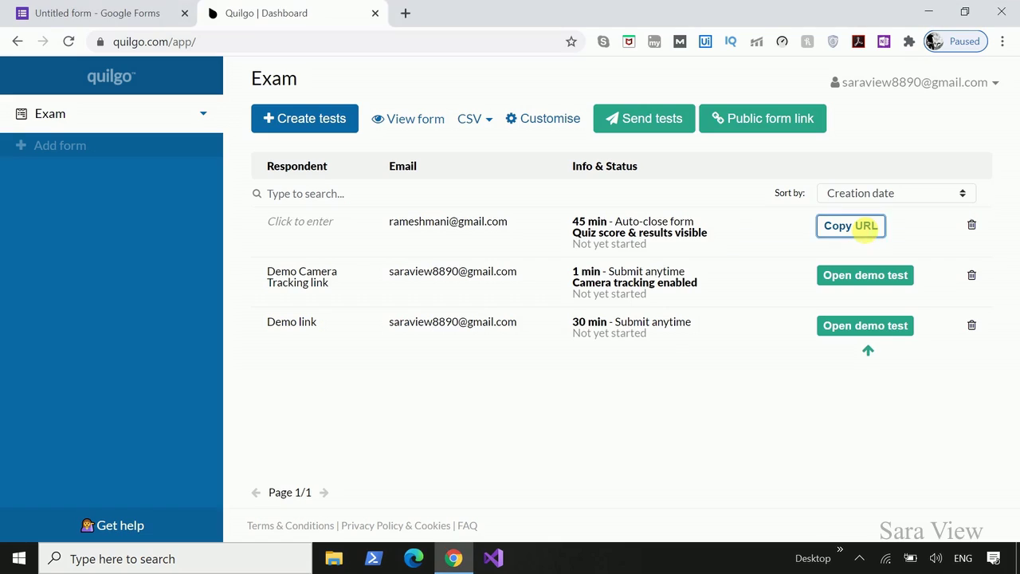
# Copy the respondent's test link and load it in a fresh browser tab.
pyautogui.click(871, 231)
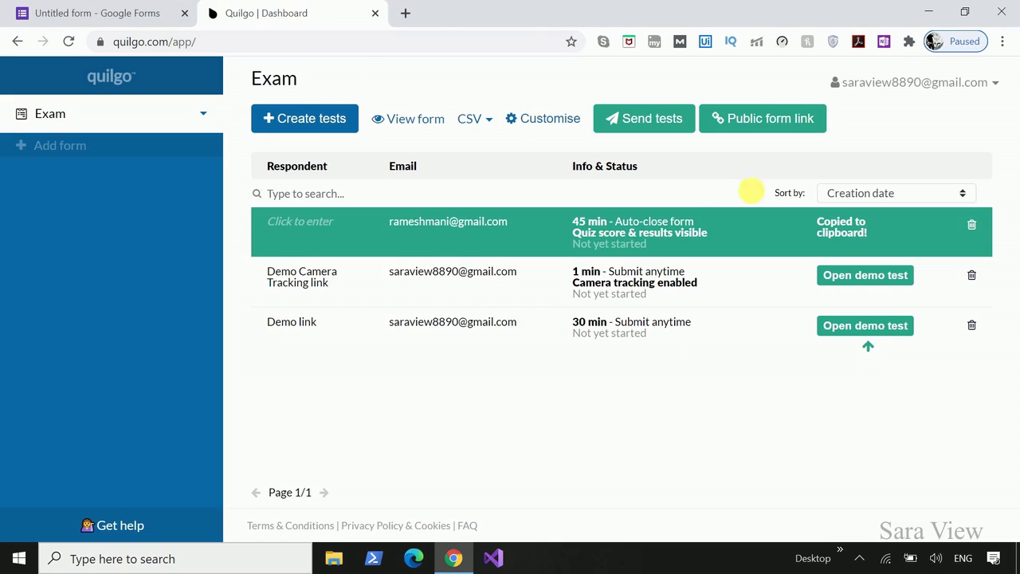
pyautogui.click(404, 13)
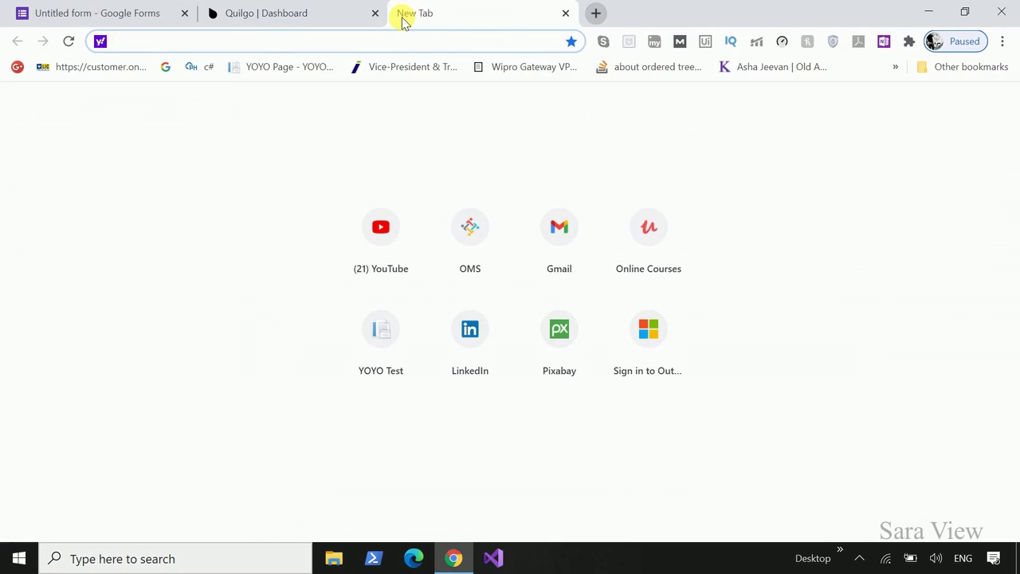
pyautogui.hotkey('ctrl', 'v')
pyautogui.press('Return')
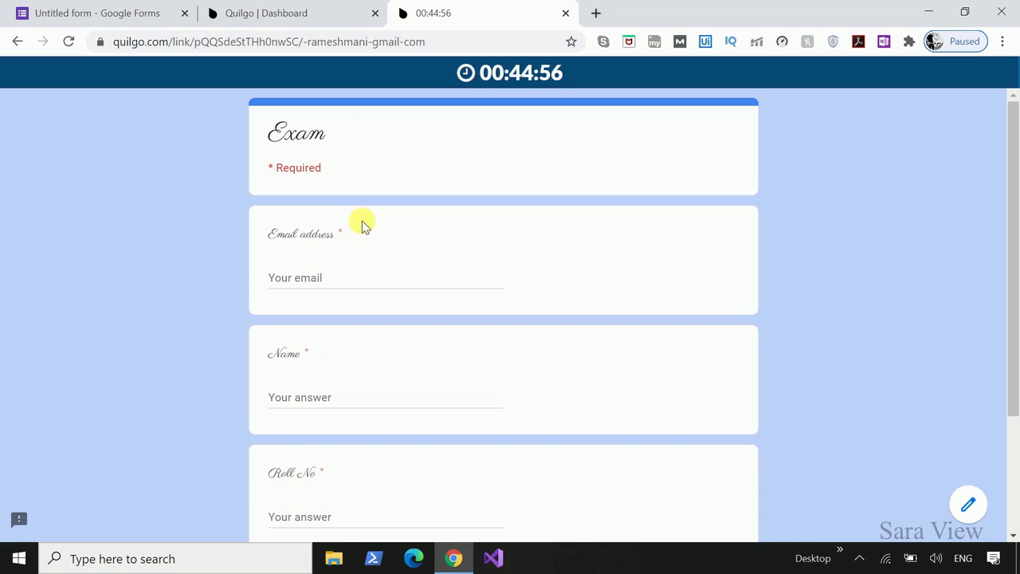
# Fill in the respondent's e-mail, their name and Roll No 123, then go to the questions.
pyautogui.click(344, 277)
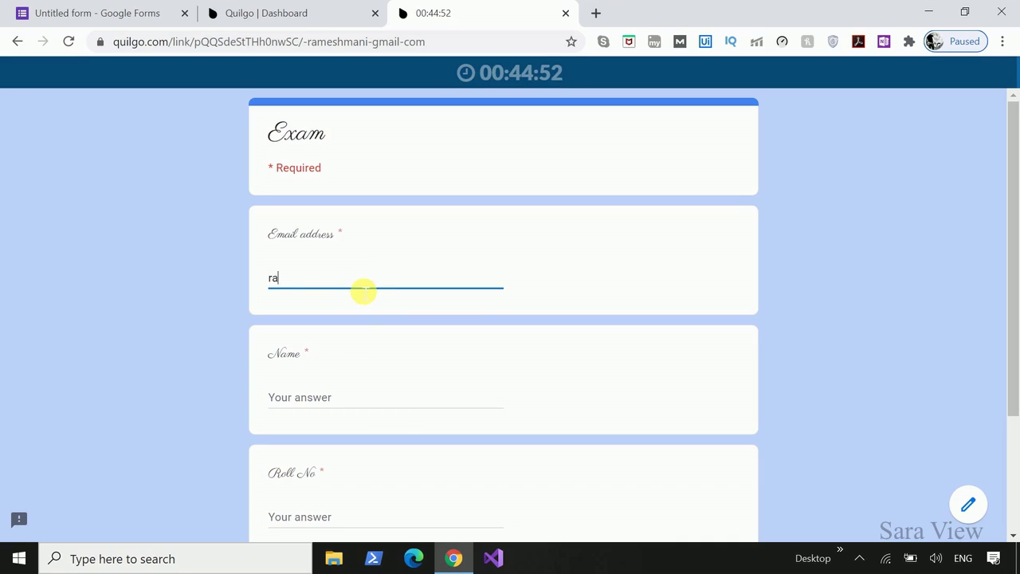
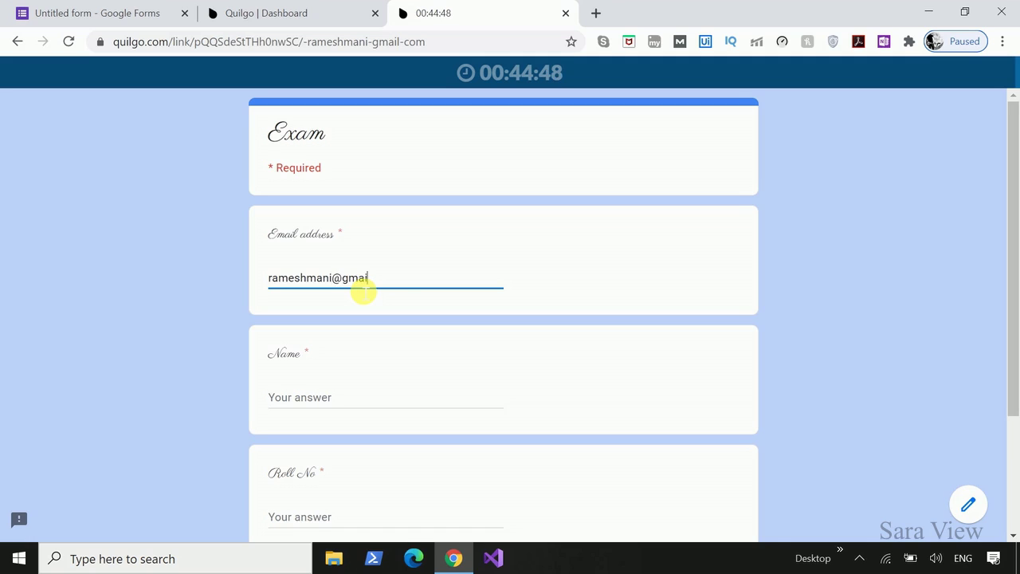
pyautogui.scroll(-2, 322, 297)
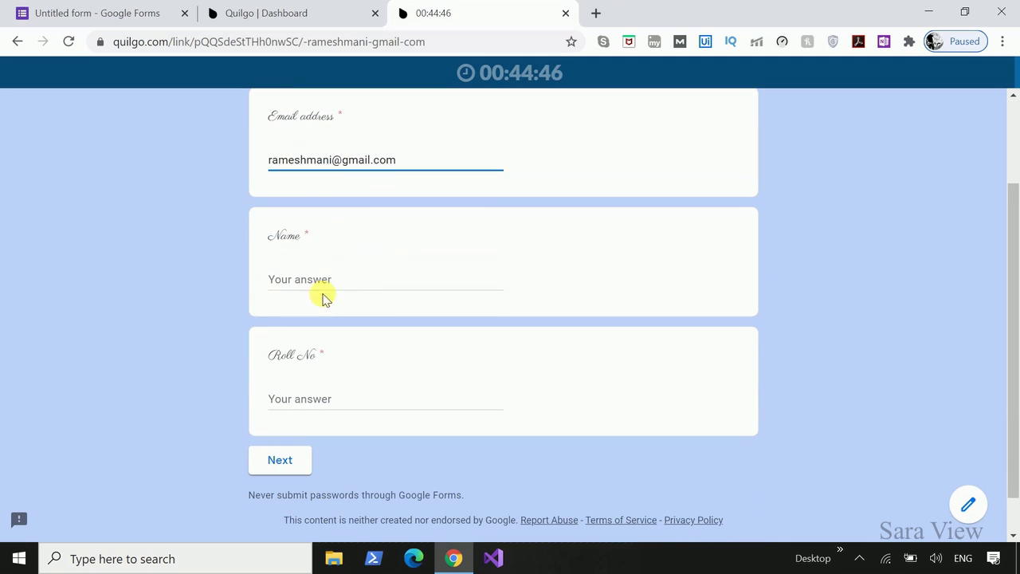
pyautogui.click(319, 278)
pyautogui.write('sa')
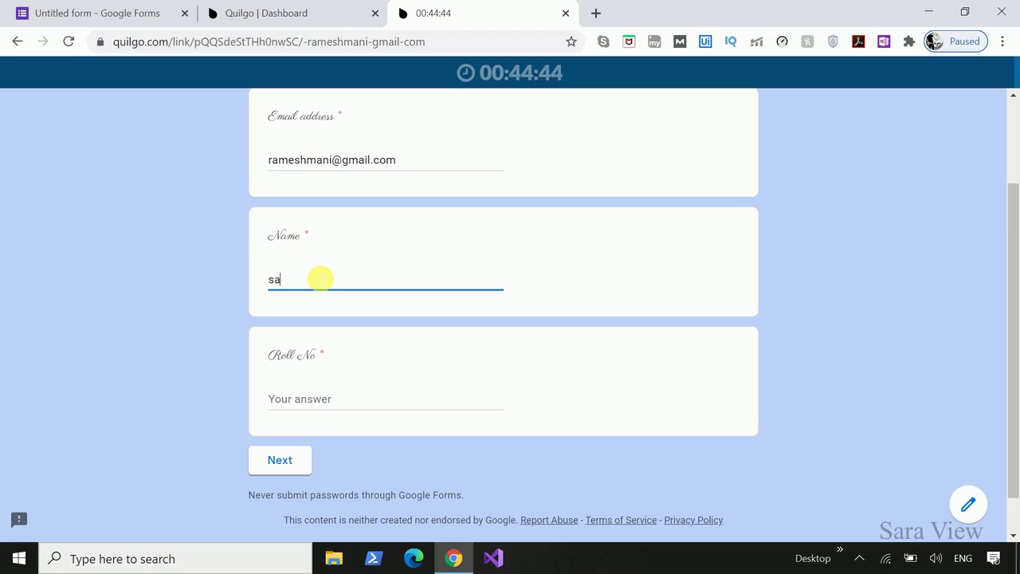
pyautogui.write('ra')
pyautogui.click(318, 387)
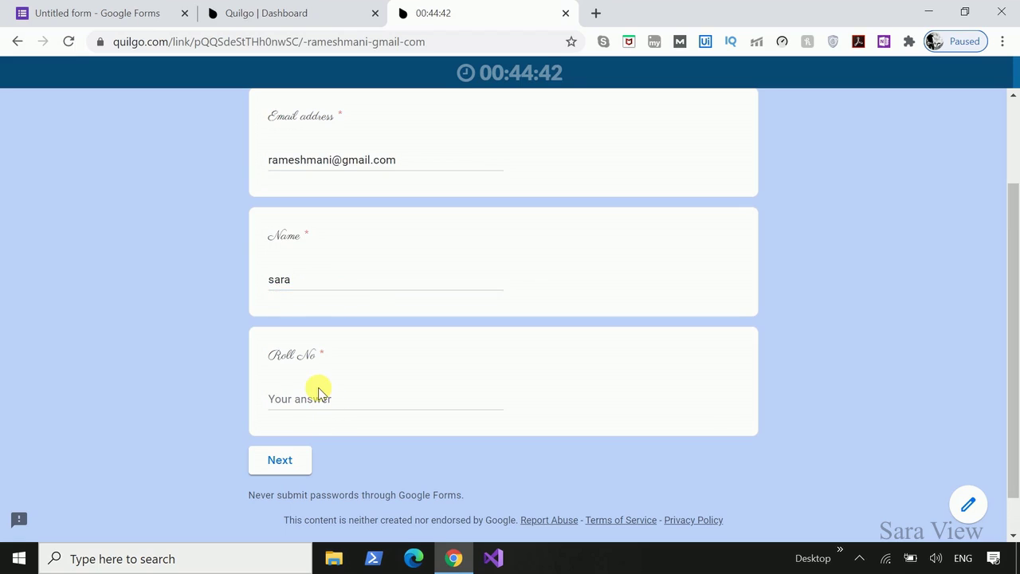
pyautogui.write('123')
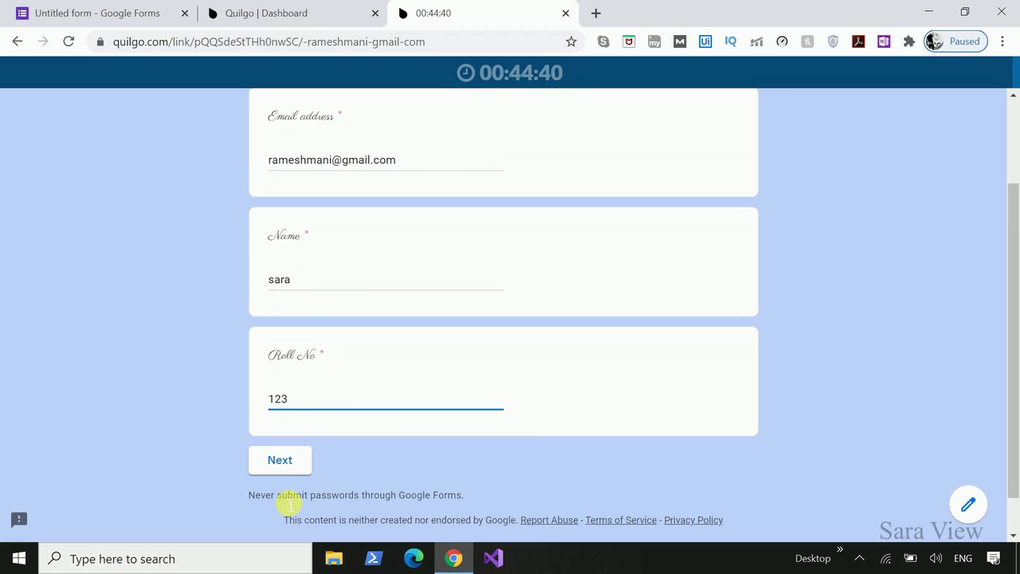
pyautogui.click(283, 470)
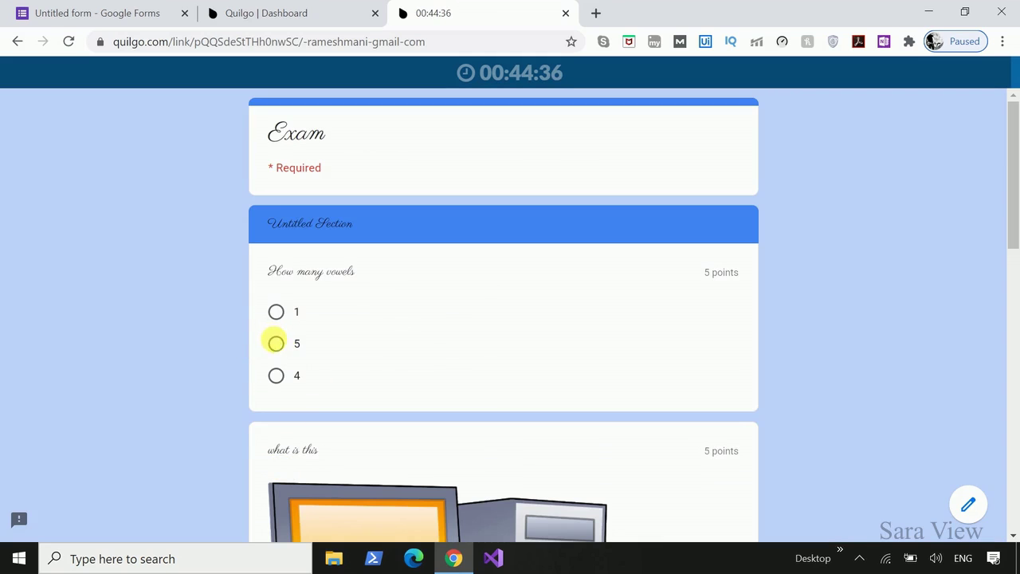
# Answer 5 for the vowels question and TV for the picture question, then submit.
pyautogui.click(275, 343)
pyautogui.scroll(-3, 402, 373)
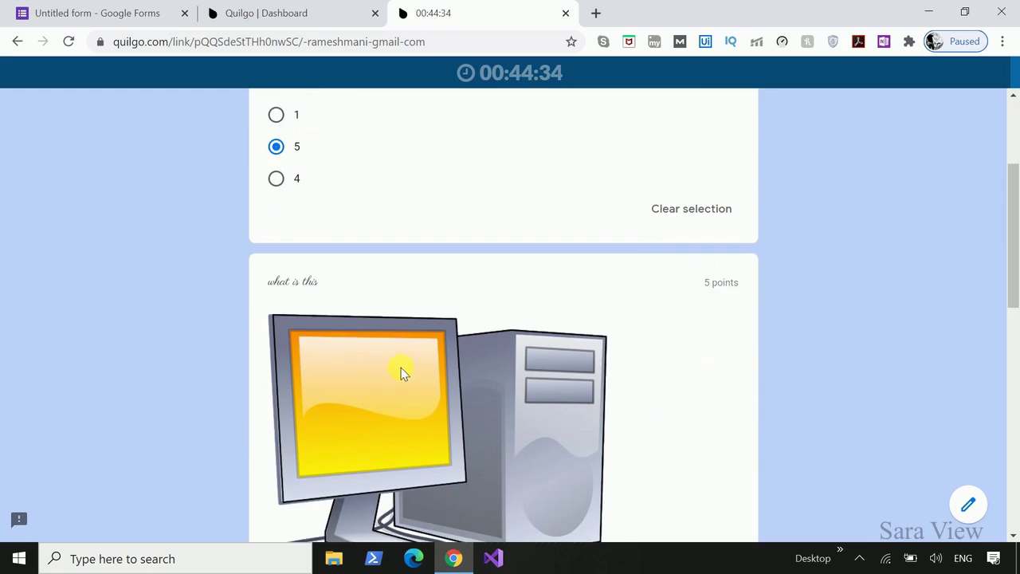
pyautogui.scroll(-2, 402, 373)
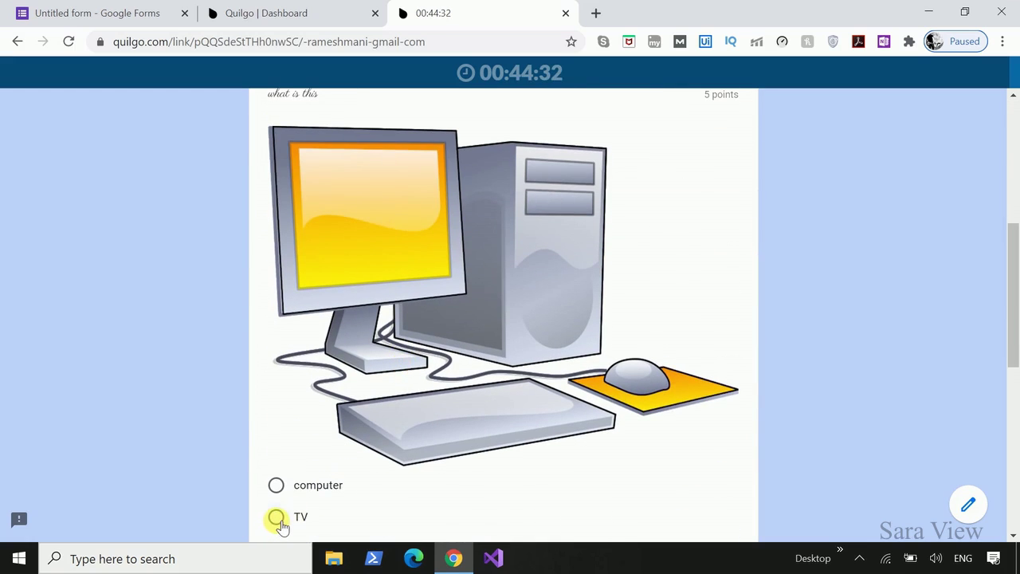
pyautogui.click(276, 518)
pyautogui.scroll(-6, 485, 505)
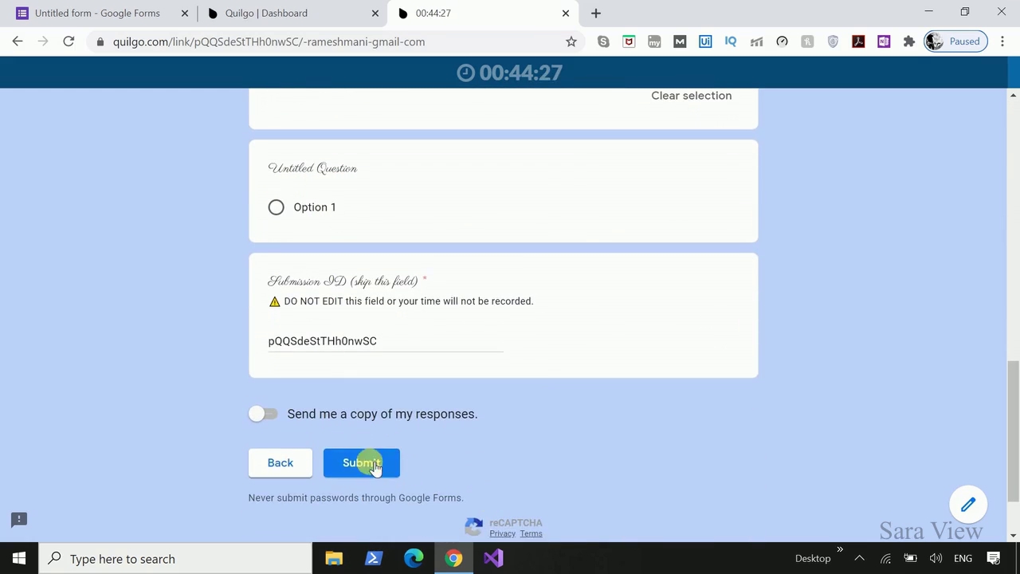
pyautogui.click(363, 464)
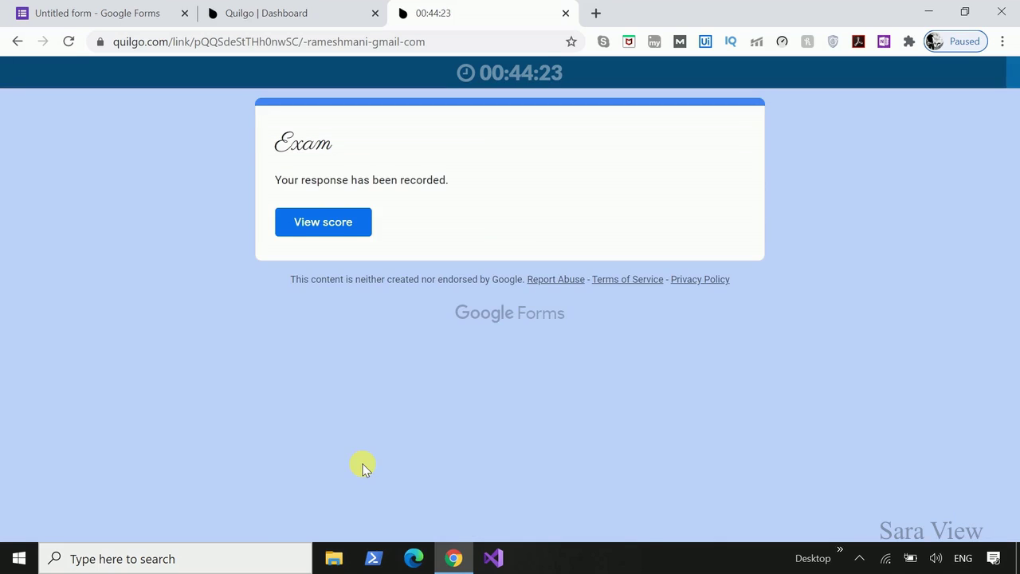
# View the submitted Exam's 5/10 score, then close that tab with Ctrl+W.
pyautogui.click(350, 224)
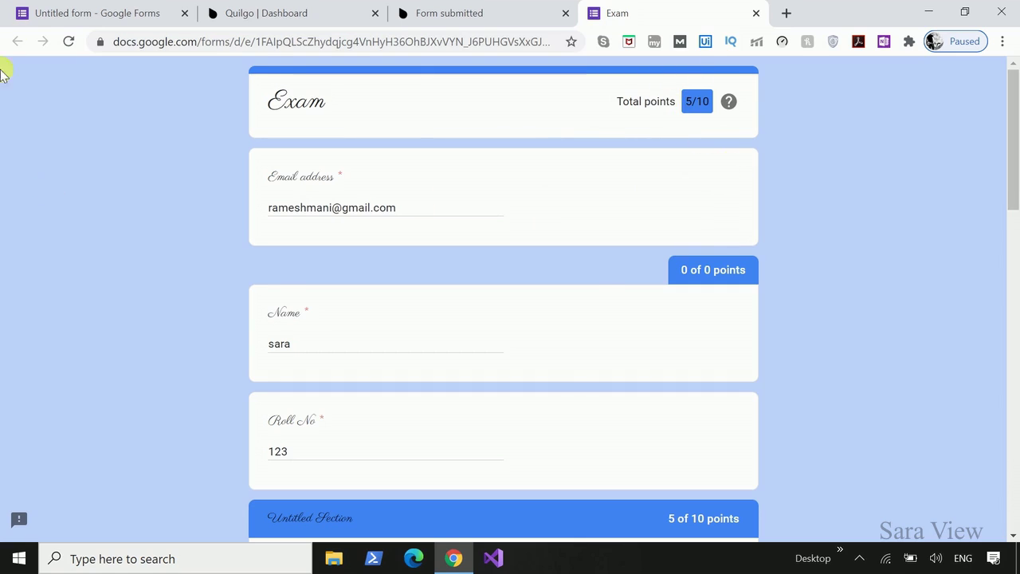
pyautogui.hotkey('ctrl', 'w')
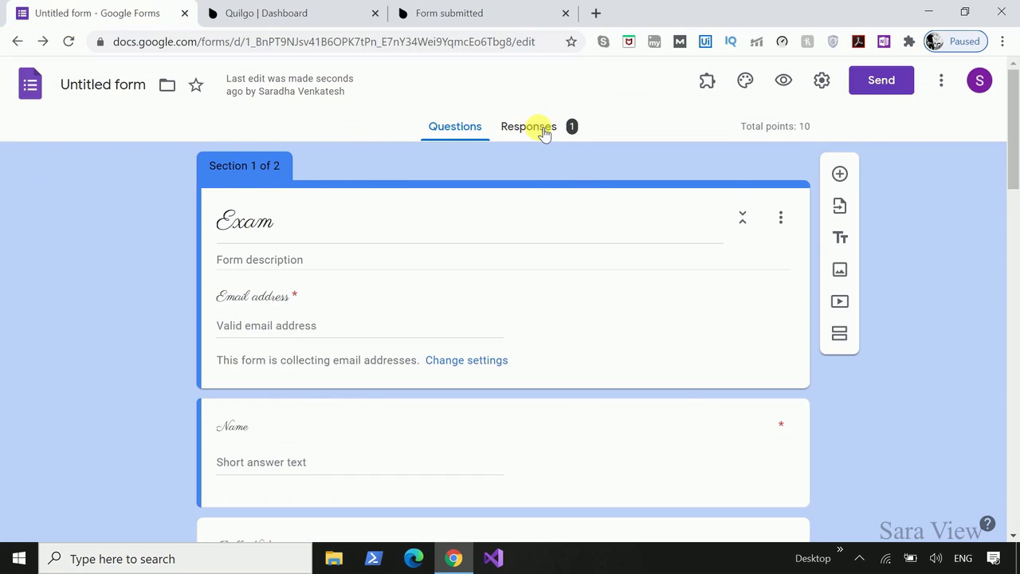
# Show the Responses summary and scroll to the Scores card averaging 5/10 points.
pyautogui.click(530, 124)
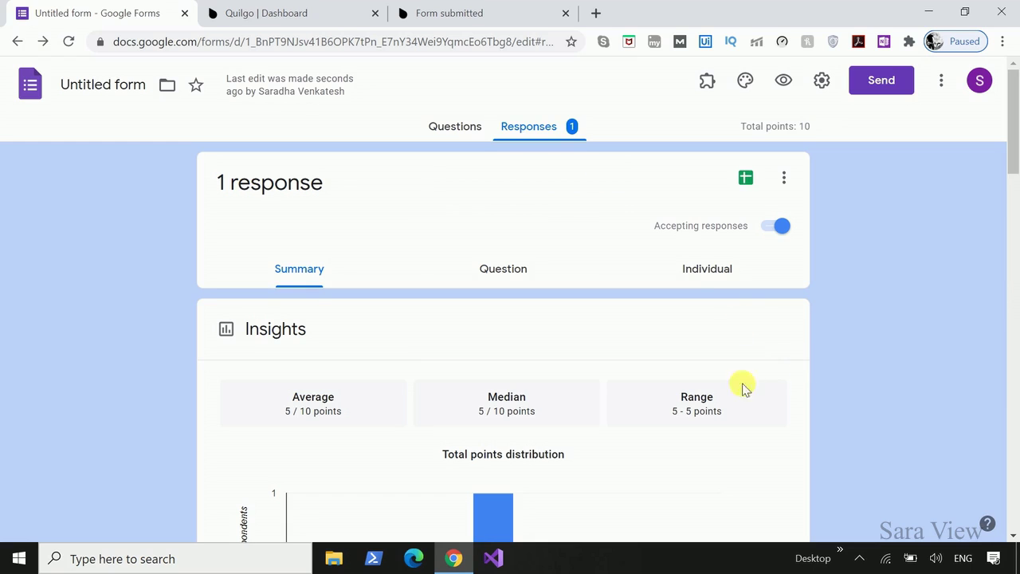
pyautogui.scroll(-3, 669, 417)
pyautogui.scroll(-3, 669, 422)
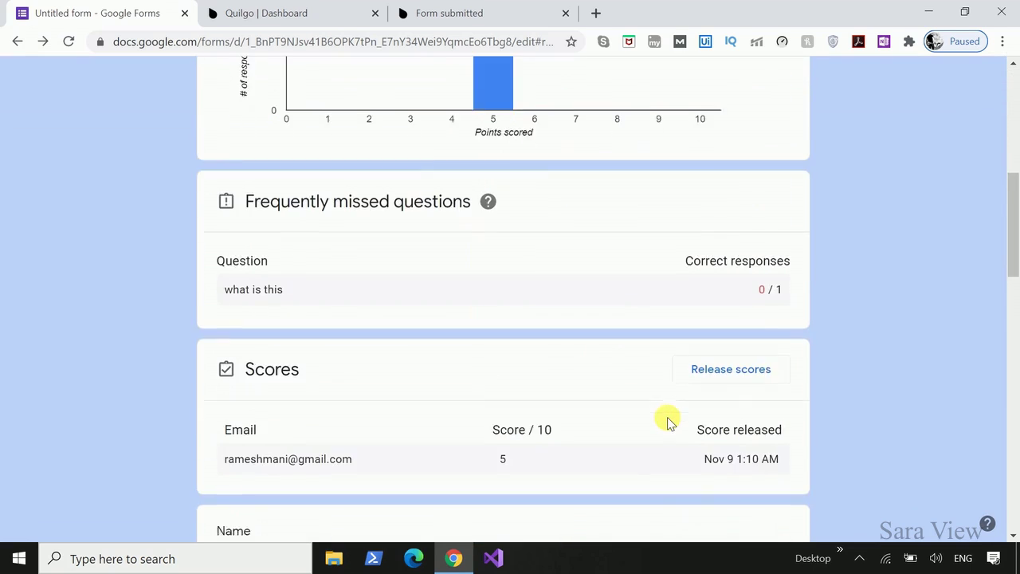